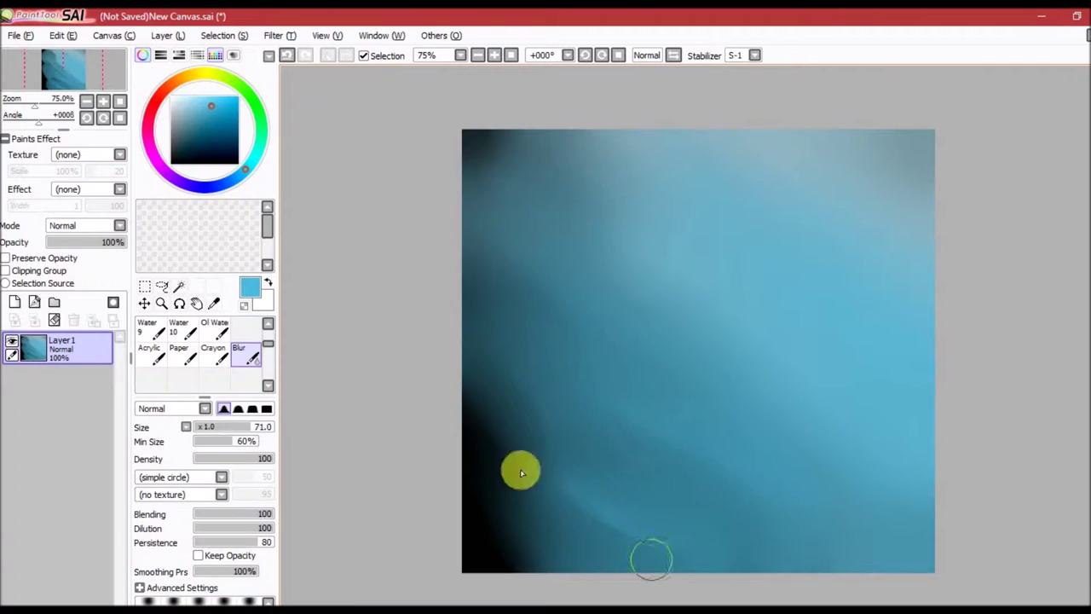
Step: Work deeper blue into the background gradient and smooth the whole canvas with the Blur brush at size 100
{"action": "left_click_drag", "start_coordinate": [767, 145], "coordinate": [926, 222]}
{"action": "left_click_drag", "start_coordinate": [926, 341], "coordinate": [852, 273]}
{"action": "mouse_move", "coordinate": [929, 188]}
{"action": "left_mouse_down"}
{"action": "mouse_move", "coordinate": [828, 263]}
{"action": "mouse_move", "coordinate": [699, 145]}
{"action": "left_mouse_up"}
{"action": "left_click_drag", "start_coordinate": [929, 256], "coordinate": [828, 365]}
{"action": "mouse_move", "coordinate": [554, 528]}
{"action": "left_mouse_down"}
{"action": "mouse_move", "coordinate": [482, 401]}
{"action": "mouse_move", "coordinate": [579, 546]}
{"action": "left_mouse_up"}
{"action": "left_click", "coordinate": [239, 354]}
{"action": "mouse_move", "coordinate": [477, 477]}
{"action": "left_mouse_down"}
{"action": "mouse_move", "coordinate": [513, 558]}
{"action": "mouse_move", "coordinate": [860, 409]}
{"action": "mouse_move", "coordinate": [782, 227]}
{"action": "mouse_move", "coordinate": [965, 205]}
{"action": "left_mouse_up"}
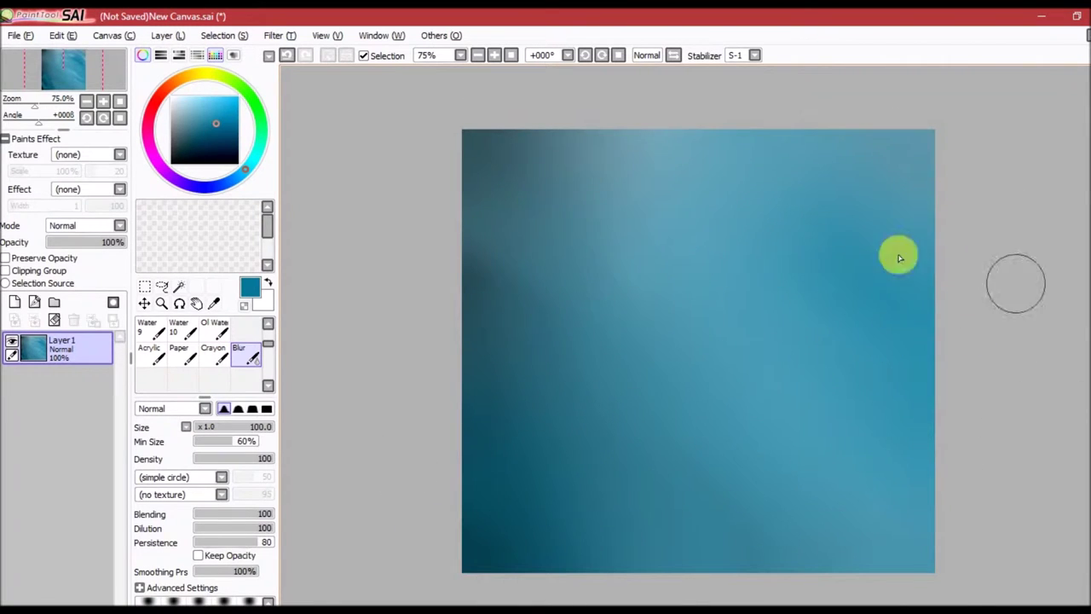
Step: Paint diagonal mid-blue streaks across the whole background with the Water 9 brush
{"action": "left_click", "coordinate": [215, 329]}
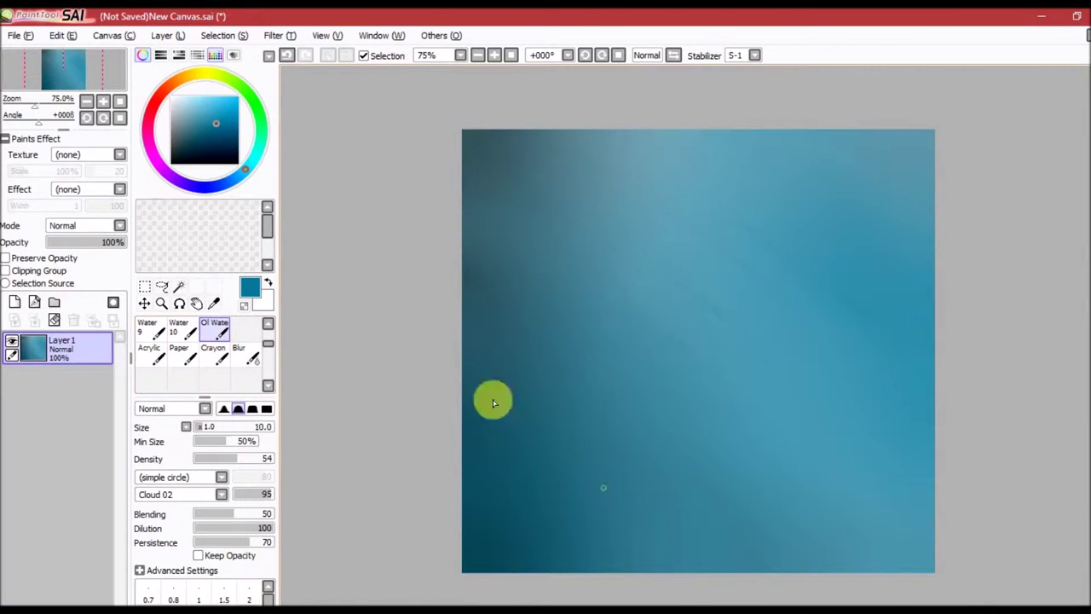
{"action": "key", "text": "c"}
{"action": "mouse_move", "coordinate": [602, 300]}
{"action": "left_mouse_down"}
{"action": "mouse_move", "coordinate": [585, 207]}
{"action": "mouse_move", "coordinate": [723, 414]}
{"action": "mouse_move", "coordinate": [847, 356]}
{"action": "mouse_move", "coordinate": [561, 428]}
{"action": "mouse_move", "coordinate": [539, 302]}
{"action": "left_mouse_up"}
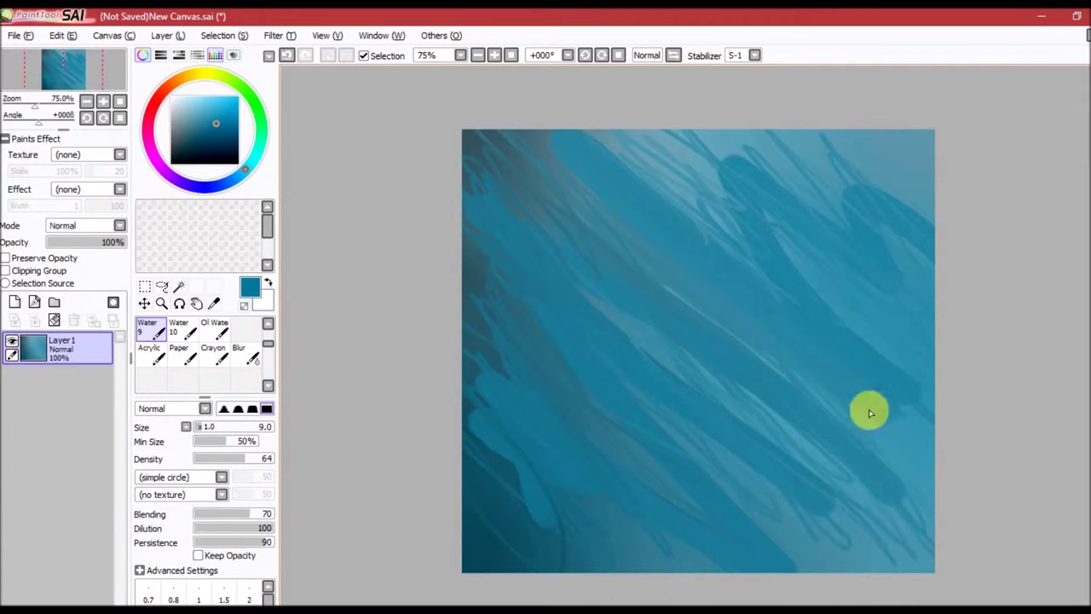
{"action": "left_click_drag", "start_coordinate": [747, 323], "coordinate": [789, 243]}
Step: Soften the diagonal streaks into the background with the Blur brush at size 50
{"action": "key", "text": "b"}
{"action": "mouse_move", "coordinate": [458, 355]}
{"action": "left_mouse_down"}
{"action": "mouse_move", "coordinate": [575, 565]}
{"action": "mouse_move", "coordinate": [894, 358]}
{"action": "mouse_move", "coordinate": [532, 391]}
{"action": "left_mouse_up"}
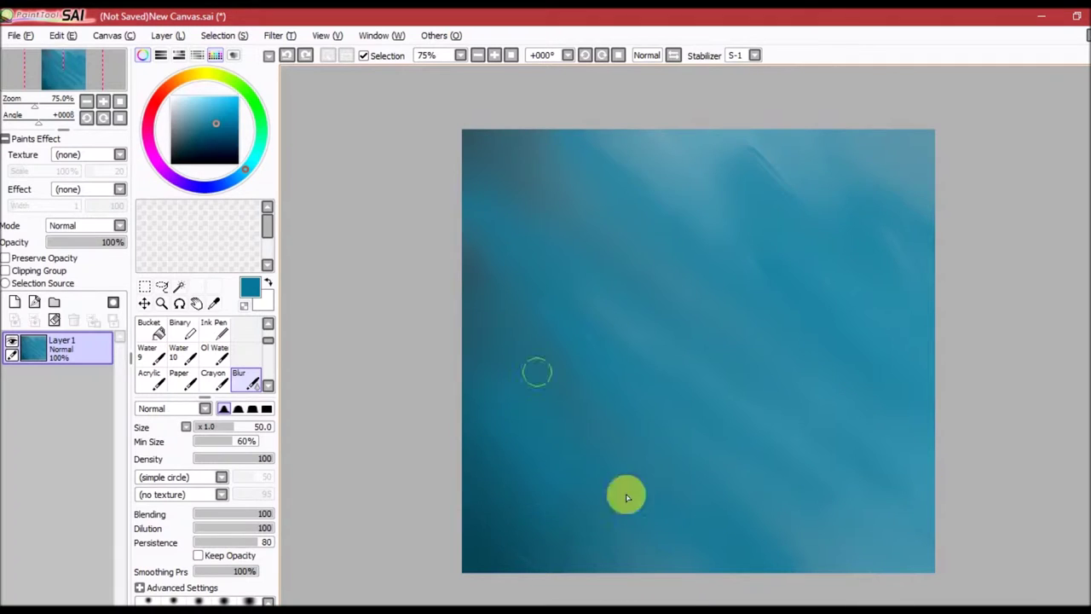
{"action": "mouse_move", "coordinate": [807, 147]}
{"action": "left_mouse_down"}
{"action": "mouse_move", "coordinate": [569, 148]}
{"action": "mouse_move", "coordinate": [733, 412]}
{"action": "left_mouse_up"}
Step: Add a new layer above the background and stamp one large pale blue circle in the canvas centre with the Brush
{"action": "scroll", "coordinate": [195, 353], "scroll_direction": "up", "scroll_amount": 2}
{"action": "left_click", "coordinate": [213, 328]}
{"action": "left_click", "coordinate": [707, 343]}
{"action": "key", "text": "ctrl+z"}
{"action": "left_click", "coordinate": [14, 302]}
{"action": "left_click", "coordinate": [701, 343]}
{"action": "key", "text": "bracketleft"}
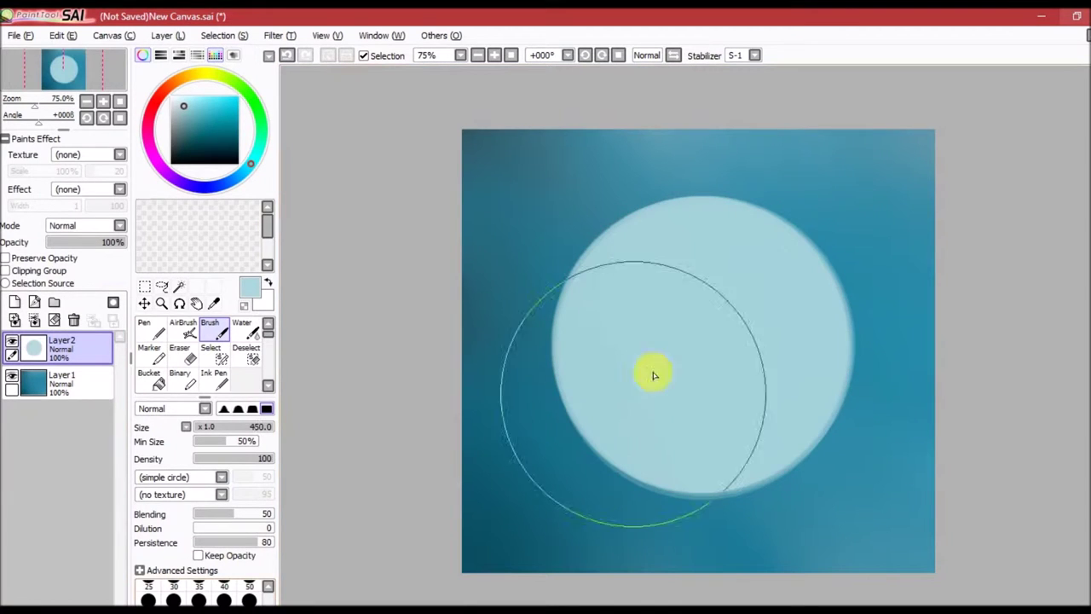
Step: Erase the middle of the pale circle and soften the inner edge of the remaining ring with the Blur brush at size 70
{"action": "left_click", "coordinate": [180, 352]}
{"action": "mouse_move", "coordinate": [733, 285]}
{"action": "left_mouse_down"}
{"action": "mouse_move", "coordinate": [621, 365]}
{"action": "mouse_move", "coordinate": [662, 429]}
{"action": "mouse_move", "coordinate": [601, 307]}
{"action": "mouse_move", "coordinate": [643, 252]}
{"action": "mouse_move", "coordinate": [725, 463]}
{"action": "mouse_move", "coordinate": [757, 258]}
{"action": "mouse_move", "coordinate": [748, 248]}
{"action": "mouse_move", "coordinate": [648, 474]}
{"action": "mouse_move", "coordinate": [738, 270]}
{"action": "mouse_move", "coordinate": [601, 383]}
{"action": "left_mouse_up"}
{"action": "scroll", "coordinate": [224, 382], "scroll_direction": "down", "scroll_amount": 2}
{"action": "left_click", "coordinate": [241, 379]}
{"action": "key", "text": "bracketright"}
{"action": "key", "text": "bracketright"}
{"action": "key", "text": "bracketright"}
{"action": "key", "text": "bracketright"}
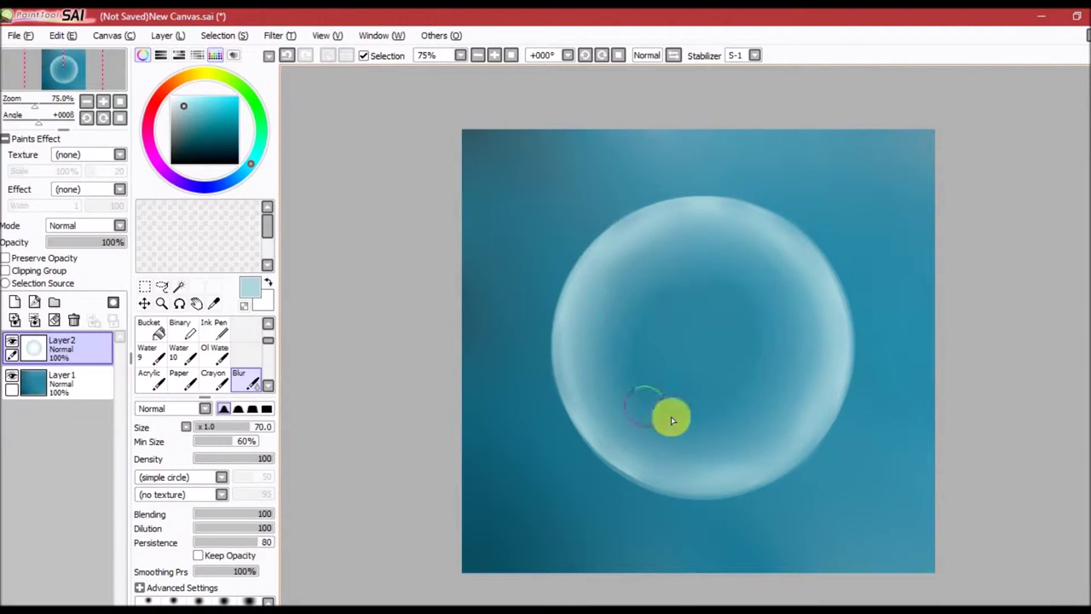
Step: Add a new layer above the ring and try a lighter highlight stroke inside the bubble with the Acrylic brush
{"action": "key", "text": "ctrl+shift+n"}
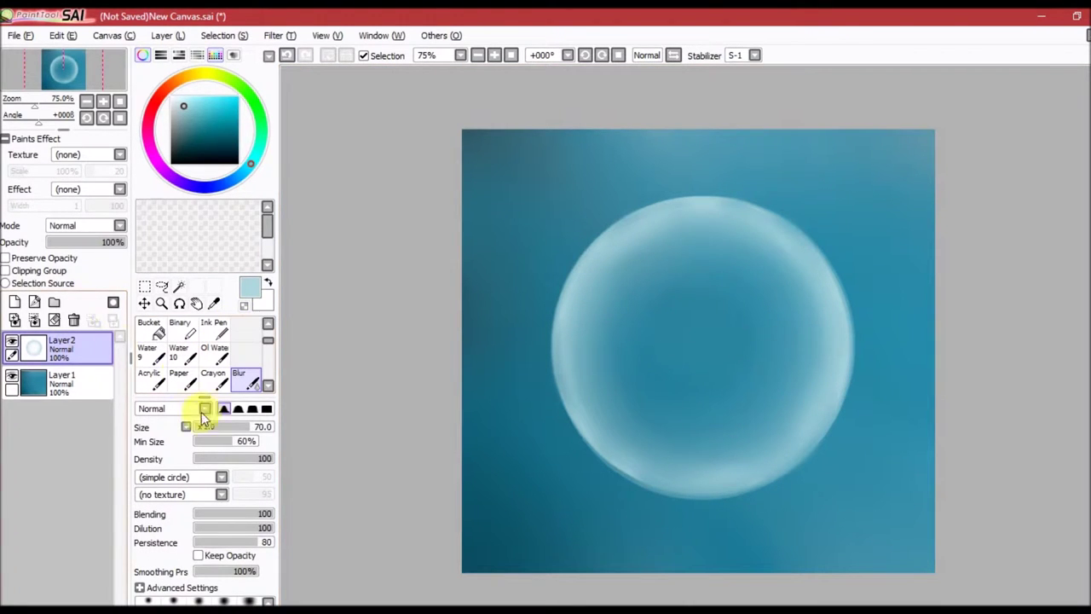
{"action": "left_click", "coordinate": [149, 378]}
{"action": "mouse_move", "coordinate": [633, 429]}
{"action": "left_mouse_down"}
{"action": "mouse_move", "coordinate": [765, 424]}
{"action": "mouse_move", "coordinate": [725, 341]}
{"action": "left_mouse_up"}
{"action": "left_click", "coordinate": [238, 377]}
{"action": "key", "text": "ctrl+z"}
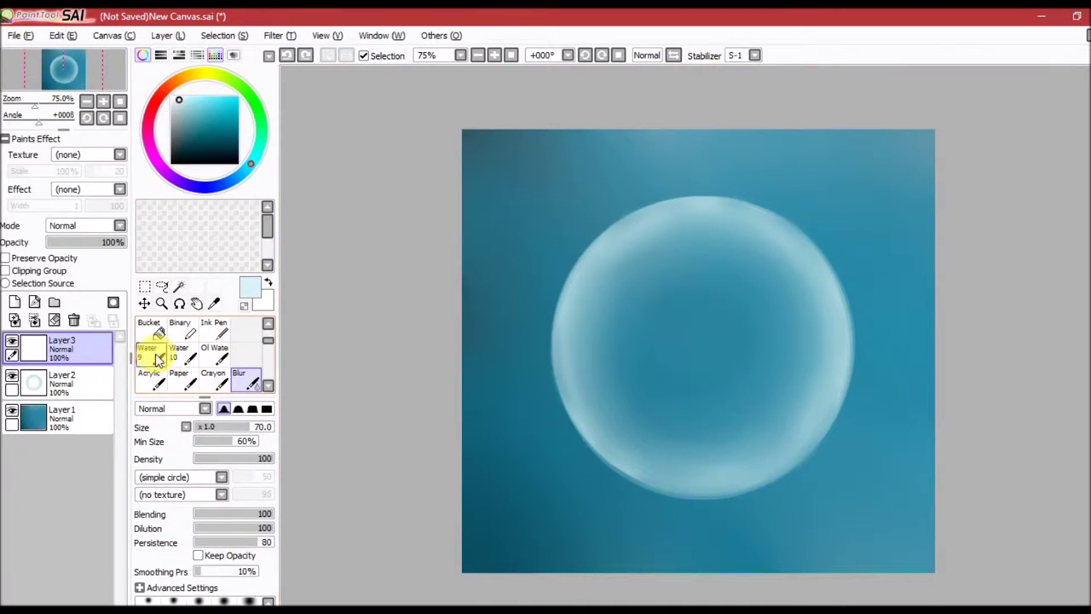
Step: Try the Marker, Water 9 and Acrylic brushes for a highlight stroke in the lower part of the bubble
{"action": "scroll", "coordinate": [195, 349], "scroll_direction": "up", "scroll_amount": 2}
{"action": "left_click", "coordinate": [149, 328]}
{"action": "left_click_drag", "start_coordinate": [635, 388], "coordinate": [774, 409]}
{"action": "key", "text": "ctrl+z"}
{"action": "left_click", "coordinate": [267, 560]}
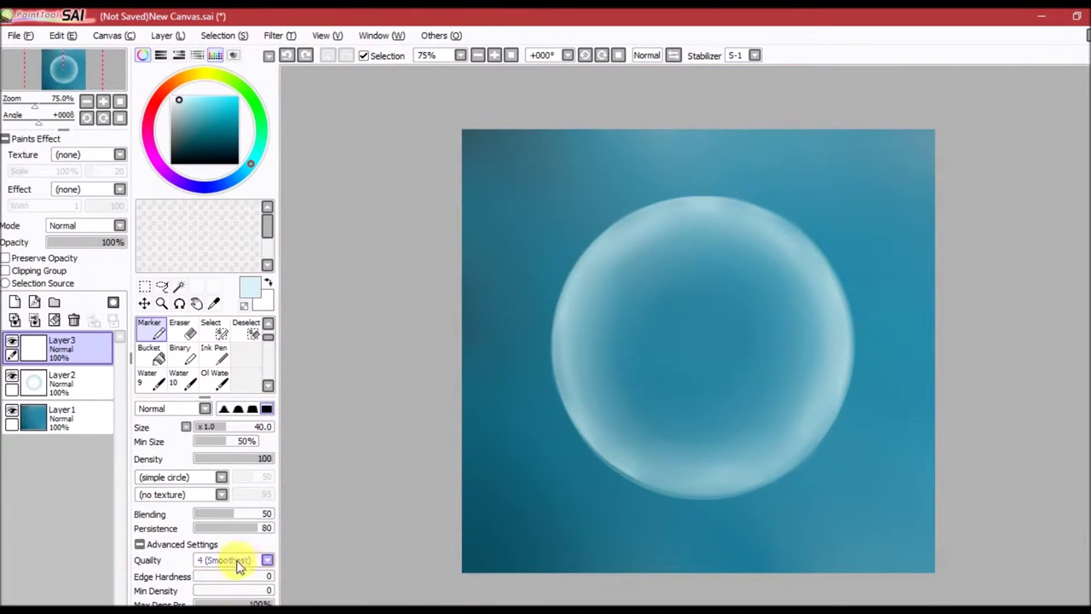
{"action": "key", "text": "v"}
{"action": "left_click", "coordinate": [154, 380]}
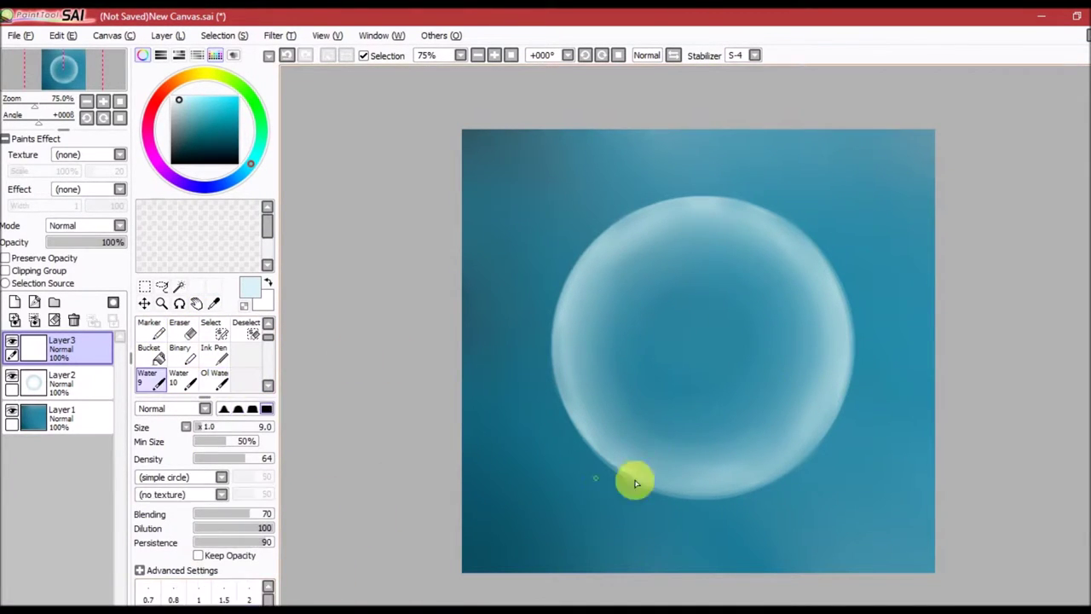
{"action": "left_click", "coordinate": [223, 372]}
{"action": "left_click", "coordinate": [266, 385]}
{"action": "left_click", "coordinate": [179, 351]}
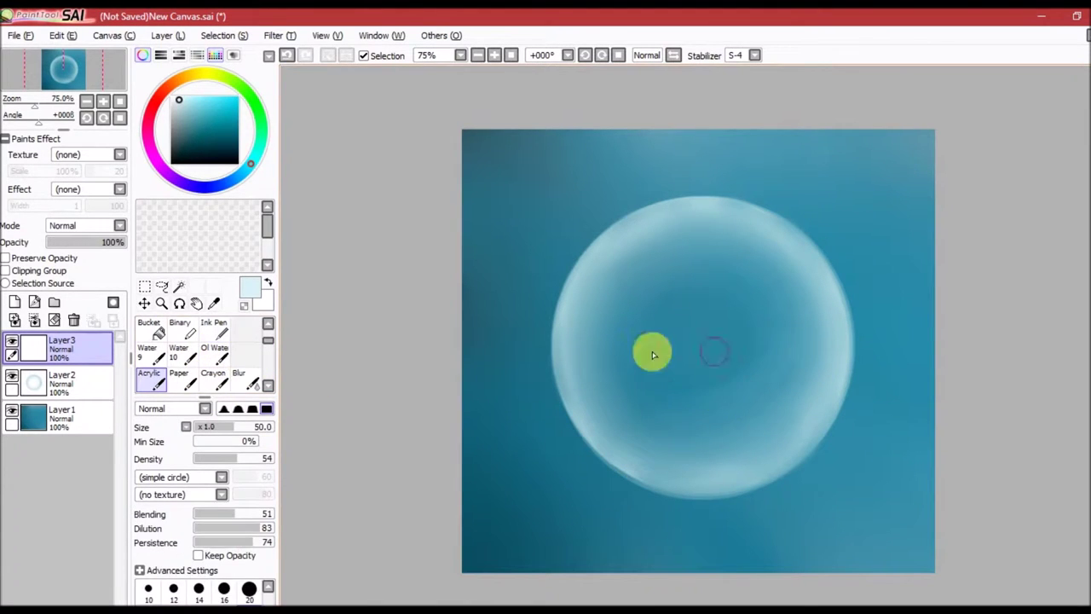
Step: Try a curved AirBrush highlight at size 35 along the bubble's lower right inner edge
{"action": "scroll", "coordinate": [200, 354], "scroll_direction": "up", "scroll_amount": 2}
{"action": "left_click", "coordinate": [183, 331]}
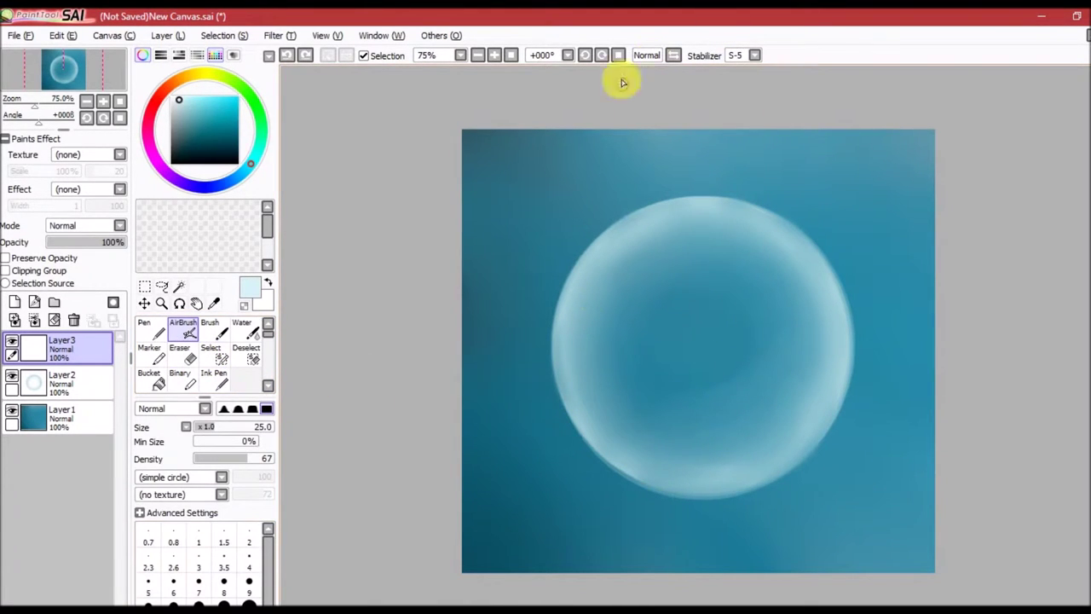
{"action": "mouse_move", "coordinate": [646, 448]}
{"action": "left_mouse_down"}
{"action": "mouse_move", "coordinate": [770, 419]}
{"action": "mouse_move", "coordinate": [825, 368]}
{"action": "left_mouse_up"}
{"action": "left_click", "coordinate": [213, 35]}
{"action": "mouse_move", "coordinate": [151, 41]}
{"action": "left_click", "coordinate": [179, 351]}
{"action": "left_click_drag", "start_coordinate": [825, 375], "coordinate": [803, 365]}
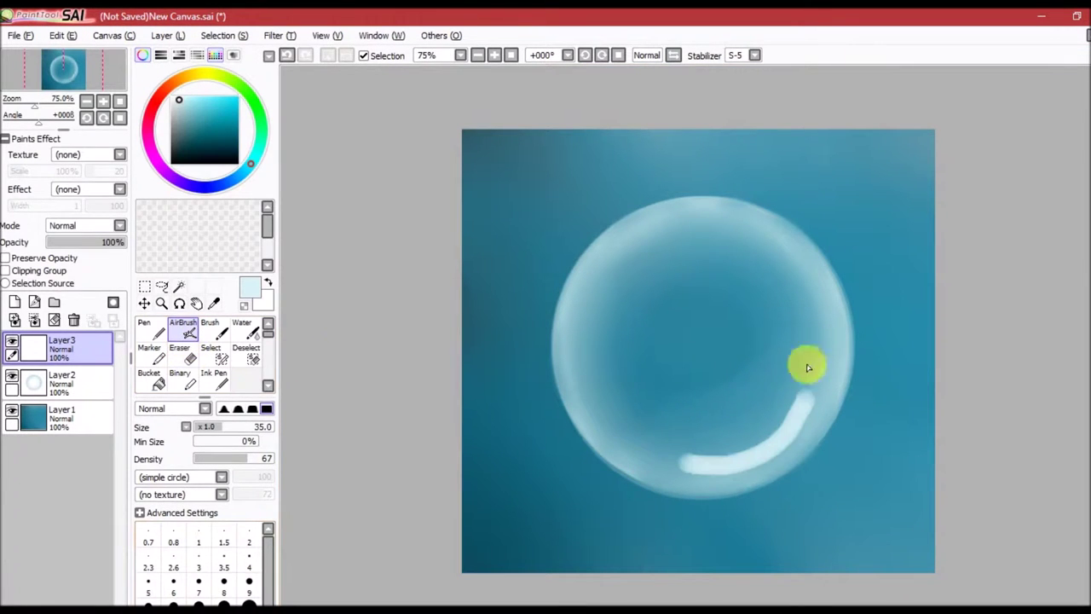
{"action": "left_click_drag", "start_coordinate": [696, 461], "coordinate": [720, 469]}
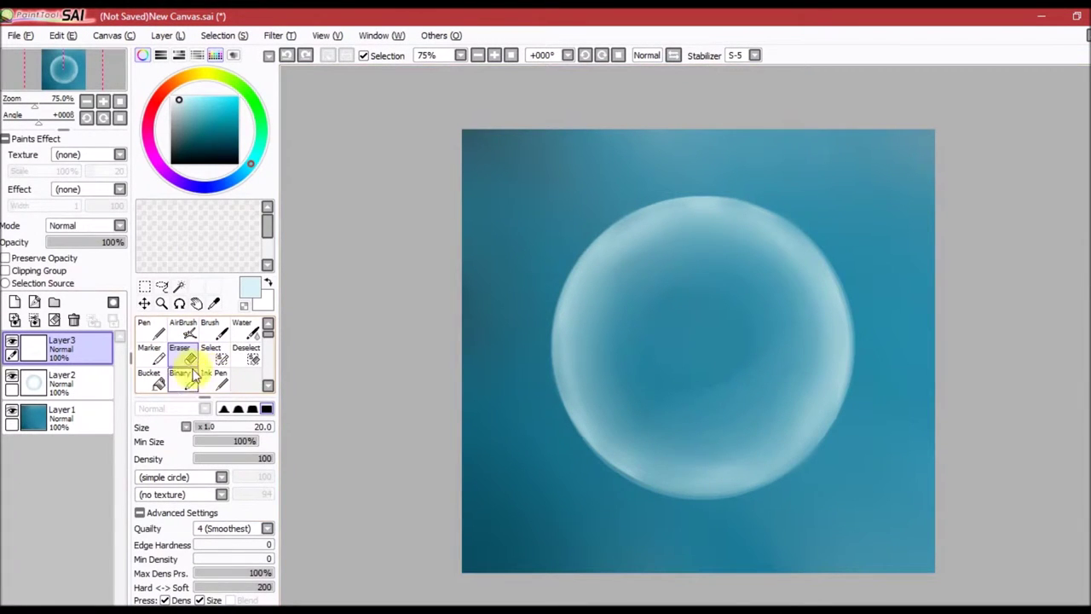
Step: Try a large hard-edged oval highlight in the bubble's upper right with the Brush at size 60
{"action": "left_click", "coordinate": [210, 330]}
{"action": "mouse_move", "coordinate": [733, 256]}
{"action": "left_mouse_down"}
{"action": "mouse_move", "coordinate": [765, 251]}
{"action": "mouse_move", "coordinate": [725, 262]}
{"action": "mouse_move", "coordinate": [738, 275]}
{"action": "mouse_move", "coordinate": [772, 269]}
{"action": "mouse_move", "coordinate": [746, 262]}
{"action": "left_mouse_up"}
{"action": "key", "text": "ctrl+z"}
{"action": "key", "text": "ctrl+z"}
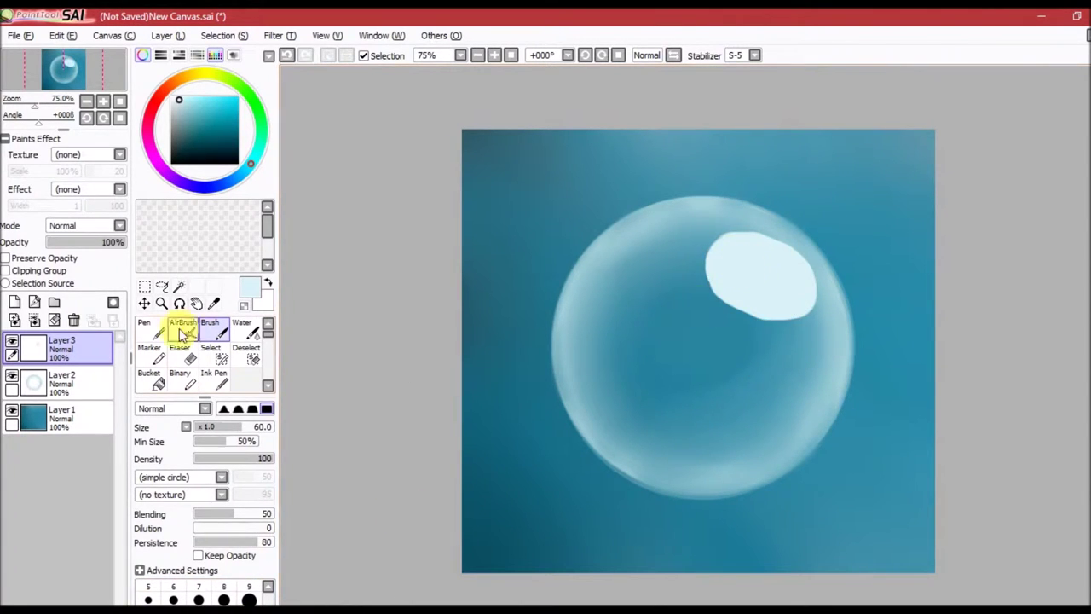
{"action": "left_click", "coordinate": [181, 333]}
{"action": "key", "text": "ctrl+z"}
Step: Airbrush a large oval highlight at the bubble's upper right, a small one below it, and a soft arc at the lower left
{"action": "key", "text": "]"}
{"action": "mouse_move", "coordinate": [729, 252]}
{"action": "left_mouse_down"}
{"action": "mouse_move", "coordinate": [762, 287]}
{"action": "mouse_move", "coordinate": [743, 259]}
{"action": "left_mouse_up"}
{"action": "key", "text": "ctrl+z"}
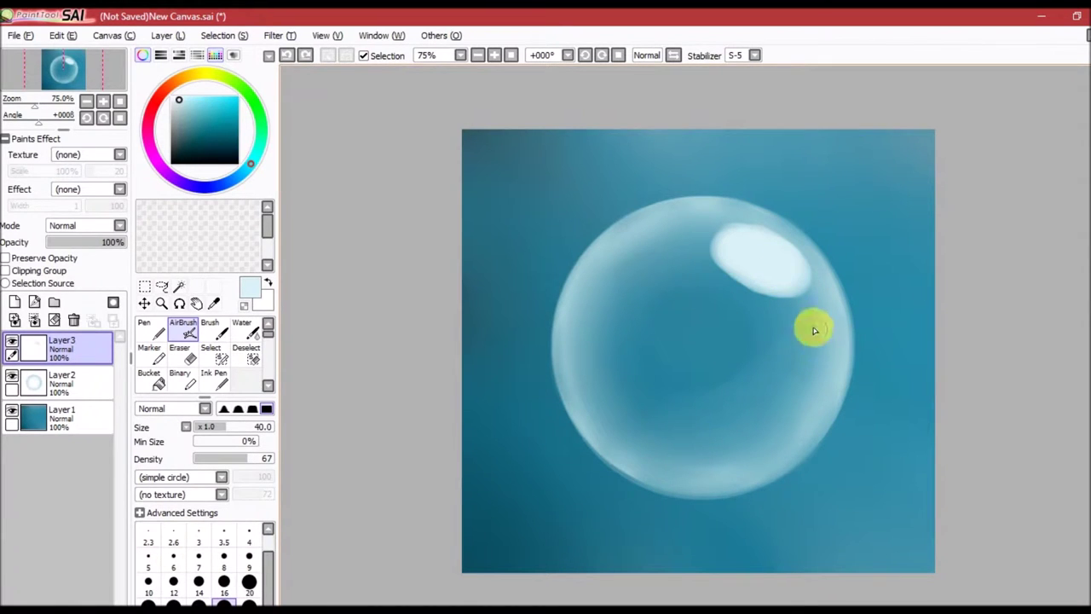
{"action": "mouse_move", "coordinate": [751, 312]}
{"action": "left_mouse_down"}
{"action": "mouse_move", "coordinate": [792, 287]}
{"action": "mouse_move", "coordinate": [813, 349]}
{"action": "left_mouse_up"}
{"action": "left_click", "coordinate": [223, 408]}
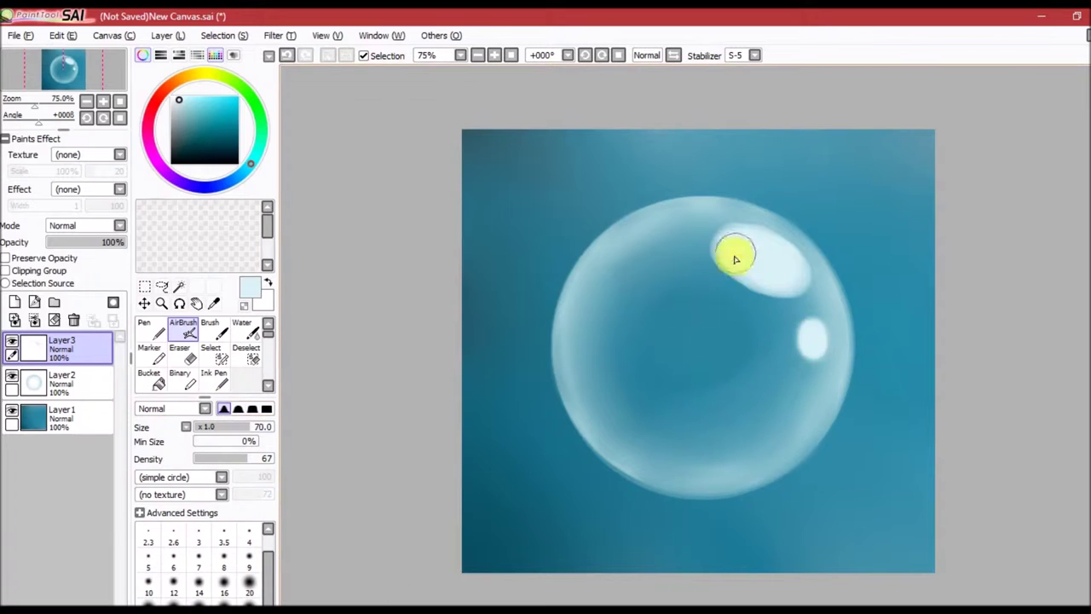
{"action": "left_click_drag", "start_coordinate": [599, 380], "coordinate": [672, 445]}
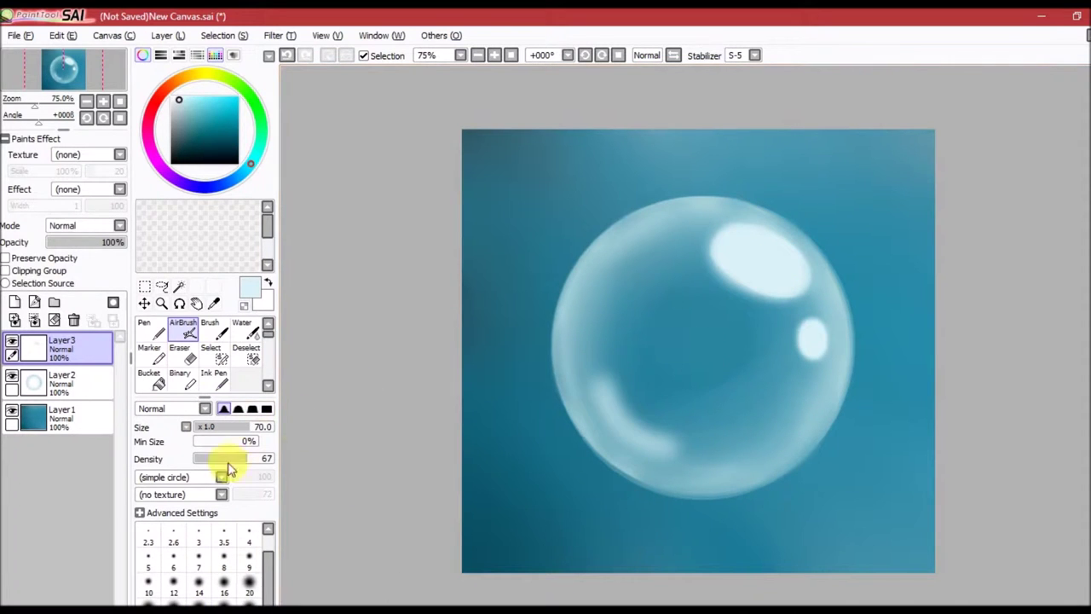
Step: Add a layer directly above the ring and try a wide AirBrush glow at size 100 in the bubble's lower left
{"action": "left_click", "coordinate": [59, 384]}
{"action": "key", "text": "ctrl+shift+n"}
{"action": "mouse_move", "coordinate": [678, 387]}
{"action": "left_mouse_down"}
{"action": "mouse_move", "coordinate": [608, 418]}
{"action": "mouse_move", "coordinate": [690, 464]}
{"action": "left_mouse_up"}
{"action": "mouse_move", "coordinate": [111, 242]}
{"action": "left_mouse_down"}
{"action": "mouse_move", "coordinate": [100, 258]}
{"action": "mouse_move", "coordinate": [102, 245]}
{"action": "left_mouse_up"}
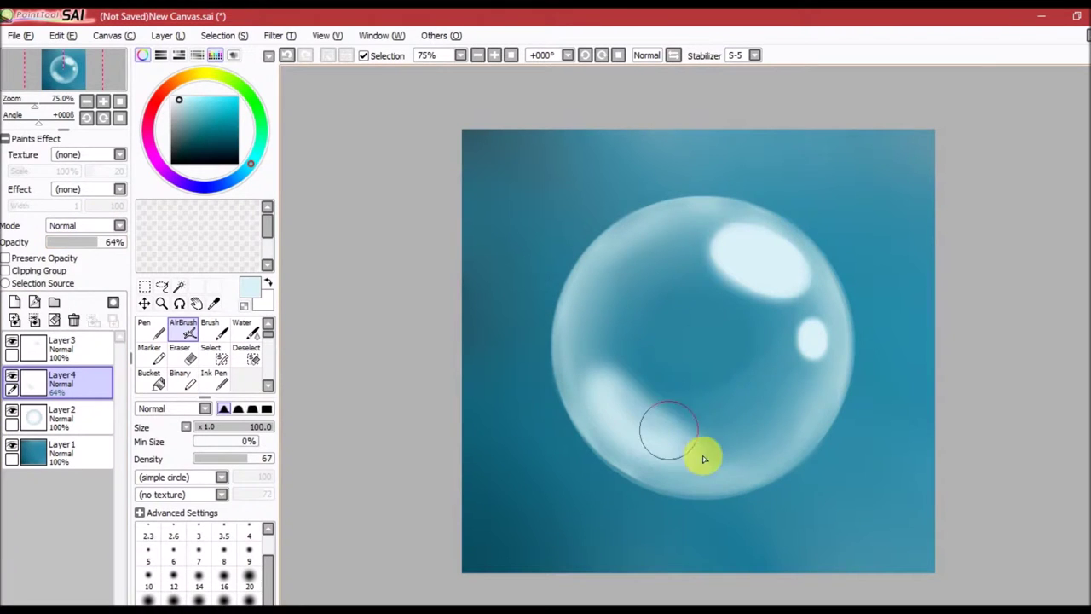
{"action": "key", "text": "ctrl+z"}
{"action": "key", "text": "ctrl+z"}
{"action": "key", "text": "ctrl+z"}
{"action": "key", "text": "ctrl+z"}
Step: Airbrush soft cloudy reflections along the bubble's left and lower inside, and set the layer's opacity to 50%
{"action": "left_click_drag", "start_coordinate": [574, 298], "coordinate": [613, 444]}
{"action": "mouse_move", "coordinate": [661, 375]}
{"action": "left_mouse_down"}
{"action": "mouse_move", "coordinate": [755, 482]}
{"action": "mouse_move", "coordinate": [718, 395]}
{"action": "left_mouse_up"}
{"action": "left_click_drag", "start_coordinate": [77, 236], "coordinate": [86, 242]}
Step: Add a layer directly above the ring and airbrush soft turquoise, purple, pink and green patches inside the bubble at size 120
{"action": "left_click", "coordinate": [15, 301]}
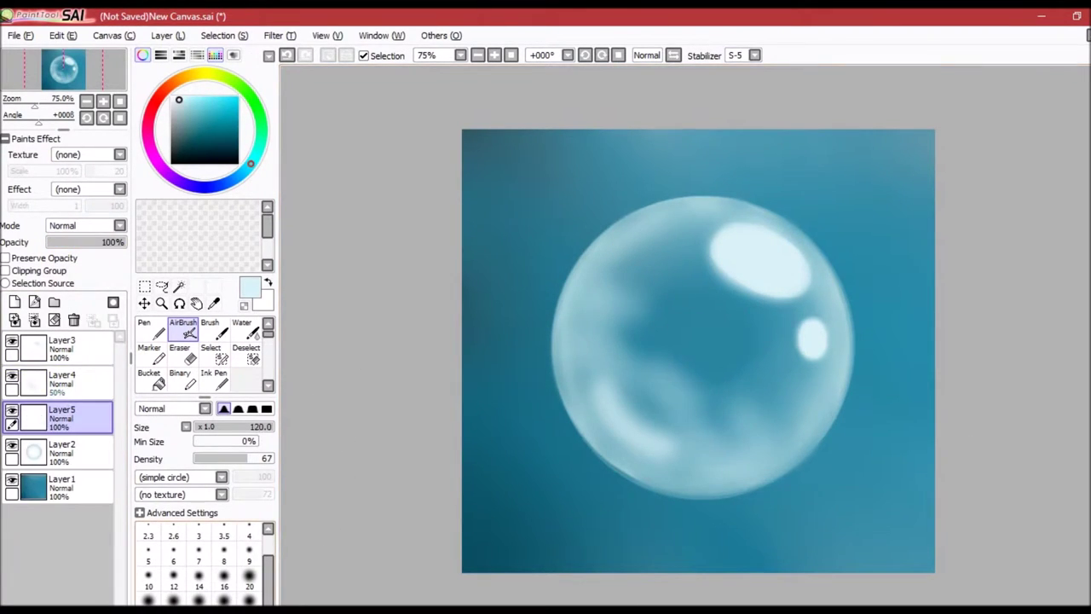
{"action": "mouse_move", "coordinate": [649, 395]}
{"action": "left_mouse_down"}
{"action": "mouse_move", "coordinate": [604, 343]}
{"action": "mouse_move", "coordinate": [711, 316]}
{"action": "mouse_move", "coordinate": [662, 317]}
{"action": "mouse_move", "coordinate": [729, 377]}
{"action": "mouse_move", "coordinate": [665, 272]}
{"action": "left_mouse_up"}
{"action": "left_click", "coordinate": [662, 316], "text": "alt"}
{"action": "left_click", "coordinate": [223, 182]}
{"action": "left_click", "coordinate": [205, 127]}
{"action": "left_click_drag", "start_coordinate": [775, 315], "coordinate": [779, 392]}
{"action": "left_click_drag", "start_coordinate": [682, 222], "coordinate": [668, 426]}
{"action": "left_click", "coordinate": [253, 101]}
{"action": "left_click", "coordinate": [186, 100]}
{"action": "mouse_move", "coordinate": [648, 375]}
{"action": "left_mouse_down"}
{"action": "mouse_move", "coordinate": [659, 395]}
{"action": "mouse_move", "coordinate": [648, 367]}
{"action": "left_mouse_up"}
{"action": "left_click", "coordinate": [212, 104]}
Step: Hide the highlight, reflection and ring layers, and blend the colour patches with the Blur brush at size 70
{"action": "left_click", "coordinate": [12, 340]}
{"action": "left_click", "coordinate": [12, 375]}
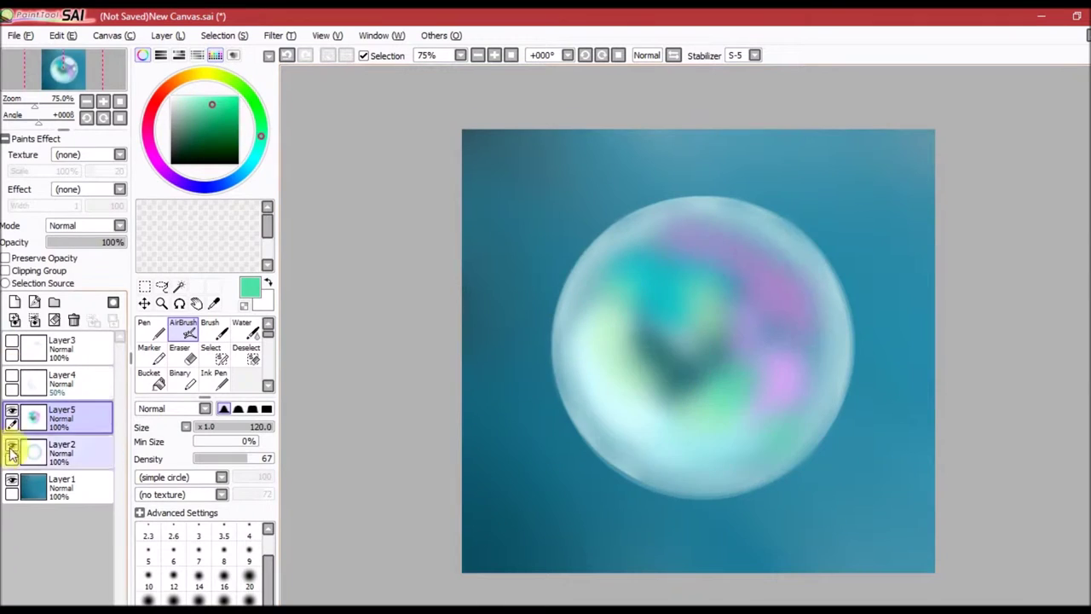
{"action": "left_click", "coordinate": [12, 445]}
{"action": "scroll", "coordinate": [204, 354], "scroll_direction": "down", "scroll_amount": 3}
{"action": "left_click", "coordinate": [238, 373]}
{"action": "left_click", "coordinate": [247, 543]}
{"action": "mouse_move", "coordinate": [751, 426]}
{"action": "left_mouse_down"}
{"action": "mouse_move", "coordinate": [640, 384]}
{"action": "mouse_move", "coordinate": [622, 306]}
{"action": "left_mouse_up"}
{"action": "left_click", "coordinate": [247, 514]}
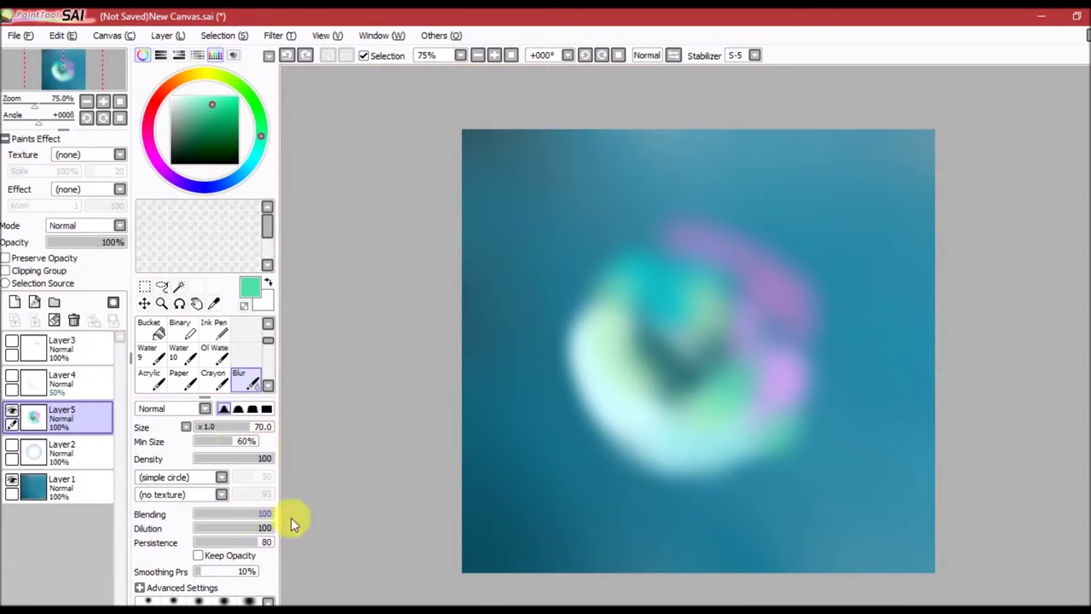
Step: Hide the background layer and airbrush sampled muted green over the dark centre of the colour patches
{"action": "left_click", "coordinate": [182, 327]}
{"action": "left_click", "coordinate": [12, 479]}
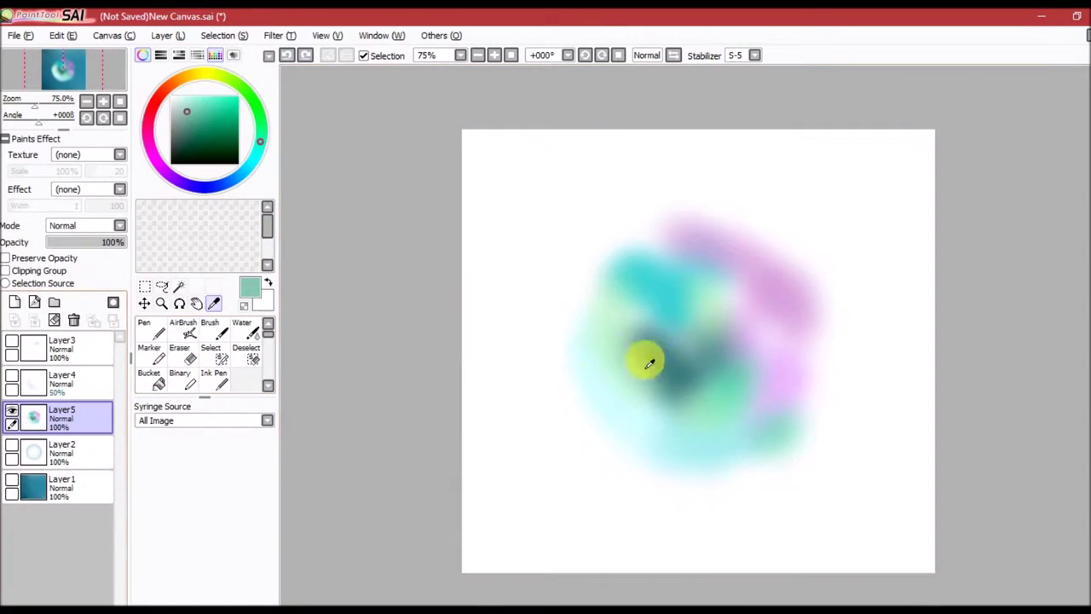
{"action": "left_click_drag", "start_coordinate": [645, 360], "coordinate": [665, 379]}
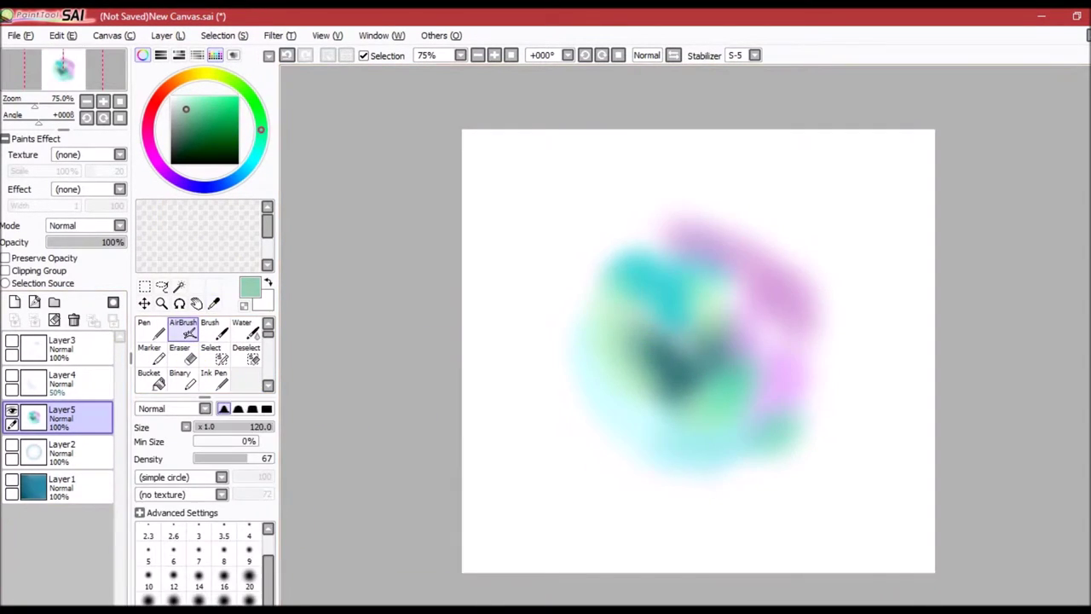
{"action": "left_click", "coordinate": [191, 515]}
{"action": "left_click_drag", "start_coordinate": [656, 367], "coordinate": [690, 406]}
Step: Sample colours from the painting and airbrush pink and teal tones over the transition between the green and pink areas
{"action": "left_click", "coordinate": [213, 303]}
{"action": "left_click", "coordinate": [697, 288]}
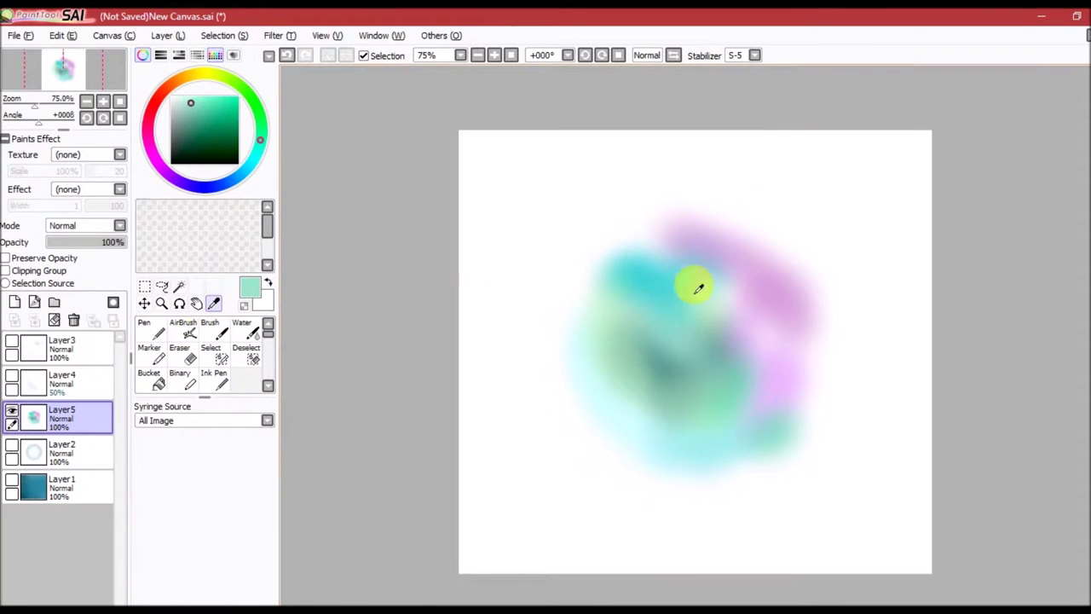
{"action": "left_click", "coordinate": [730, 329]}
{"action": "left_click", "coordinate": [182, 327]}
{"action": "left_click", "coordinate": [701, 361], "text": "alt"}
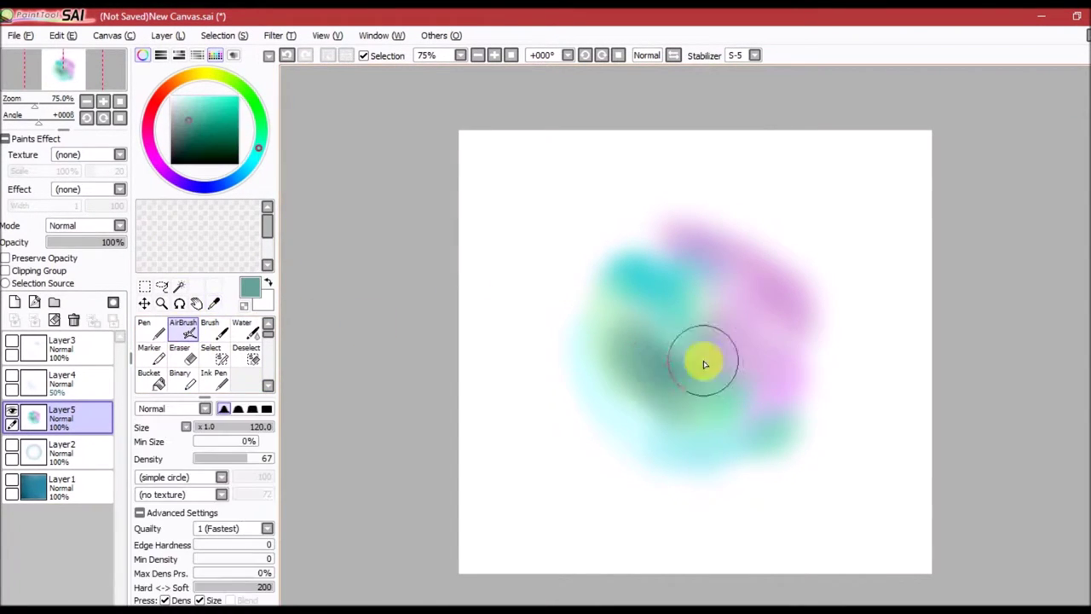
Step: Fill the lower right with a sampled blue-green tone and strengthen the purple on the right side with the AirBrush
{"action": "left_click", "coordinate": [213, 304]}
{"action": "left_click", "coordinate": [750, 424]}
{"action": "left_click", "coordinate": [183, 327]}
{"action": "left_click", "coordinate": [213, 304]}
{"action": "left_click", "coordinate": [750, 282]}
{"action": "left_click", "coordinate": [182, 327]}
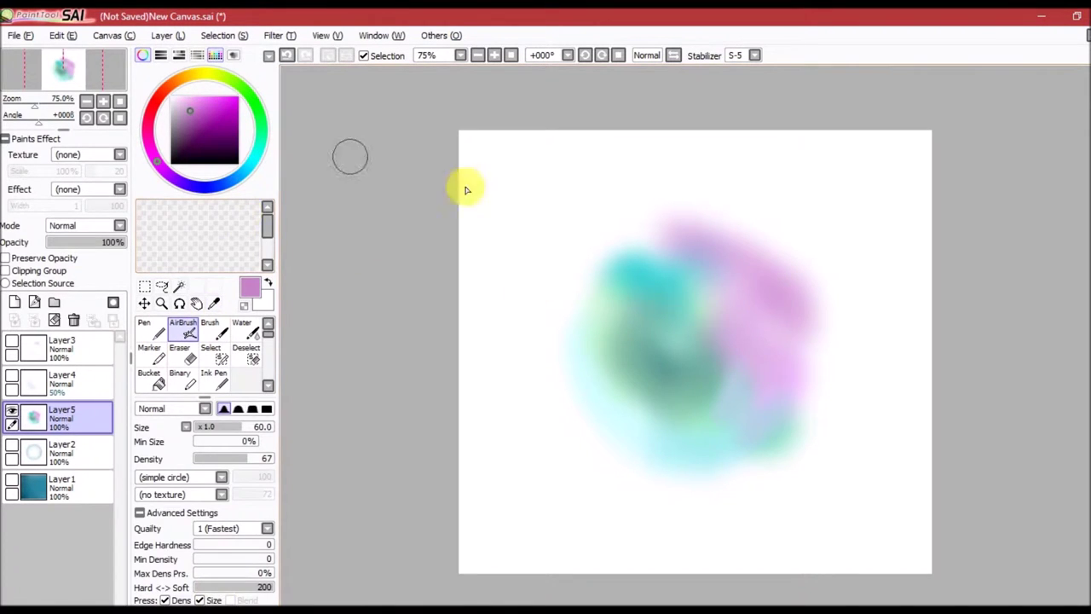
{"action": "left_click_drag", "start_coordinate": [750, 290], "coordinate": [784, 392]}
Step: Airbrush zigzag cyan strokes from the upper left into the purple area and green strokes down the left side at size 60
{"action": "left_click", "coordinate": [664, 292], "text": "alt"}
{"action": "left_click_drag", "start_coordinate": [614, 273], "coordinate": [681, 290]}
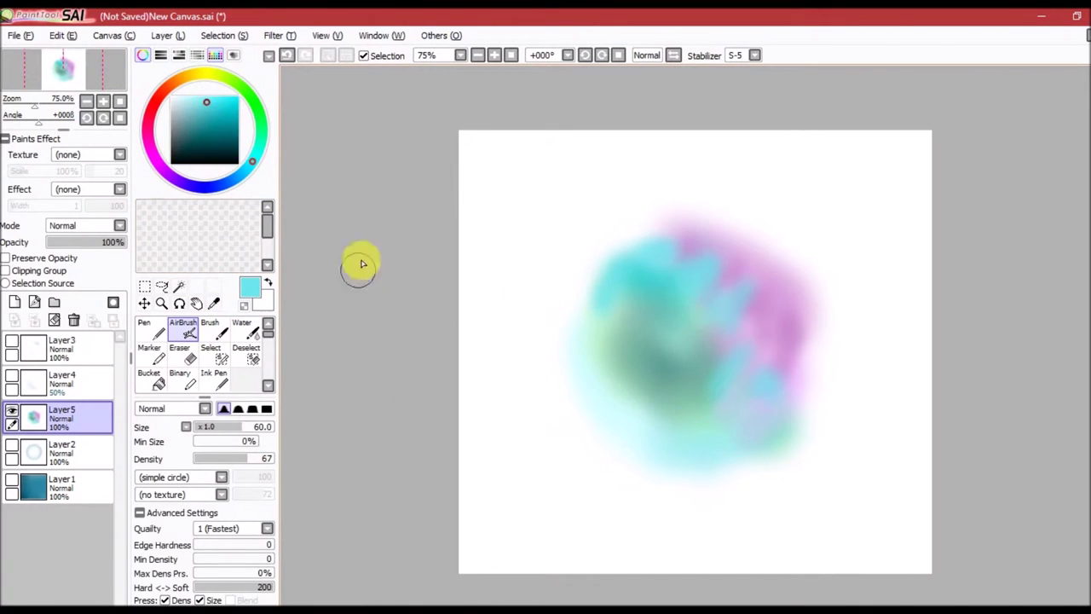
{"action": "left_click", "coordinate": [260, 147]}
{"action": "left_click_drag", "start_coordinate": [616, 312], "coordinate": [645, 419]}
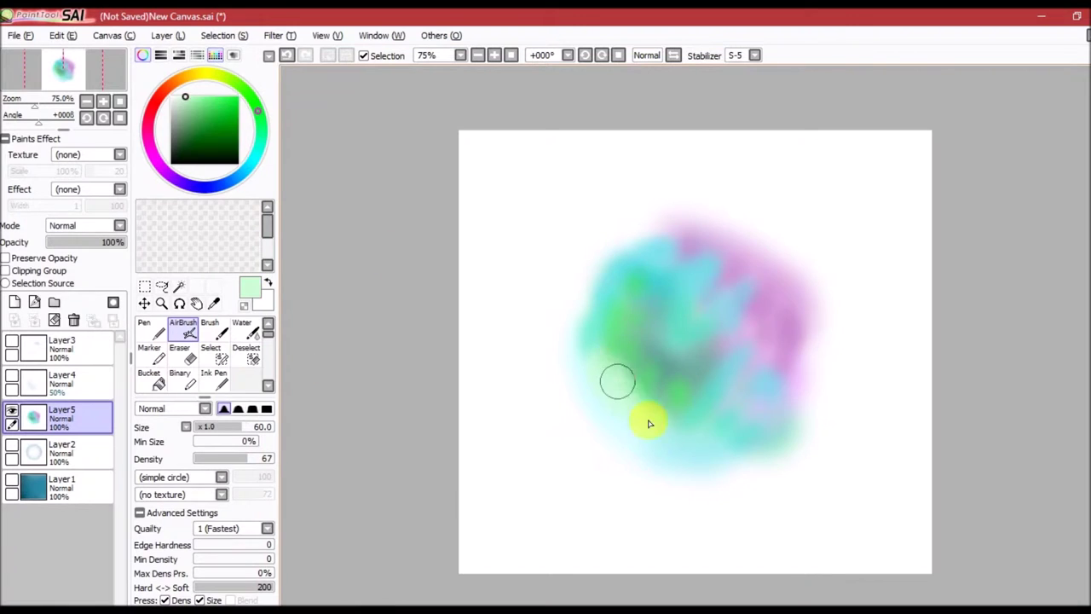
Step: Paint pale yellow-green tones over the lower part of the colour patches
{"action": "left_click", "coordinate": [185, 97]}
{"action": "left_click", "coordinate": [213, 530]}
{"action": "mouse_move", "coordinate": [667, 349]}
{"action": "left_mouse_down"}
{"action": "mouse_move", "coordinate": [657, 384]}
{"action": "mouse_move", "coordinate": [718, 418]}
{"action": "mouse_move", "coordinate": [638, 267]}
{"action": "mouse_move", "coordinate": [770, 421]}
{"action": "left_mouse_up"}
Step: Blend the colour patches together with the Water brush at size 50 and show all the hidden layers again
{"action": "left_click", "coordinate": [242, 329]}
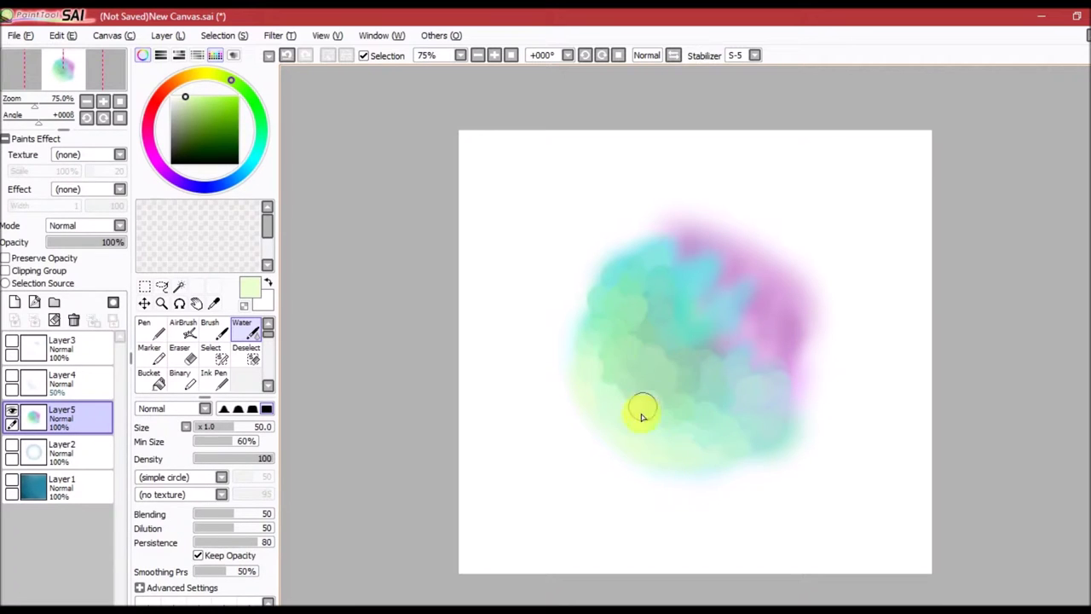
{"action": "mouse_move", "coordinate": [708, 350]}
{"action": "left_mouse_down"}
{"action": "mouse_move", "coordinate": [676, 292]}
{"action": "mouse_move", "coordinate": [670, 249]}
{"action": "left_mouse_up"}
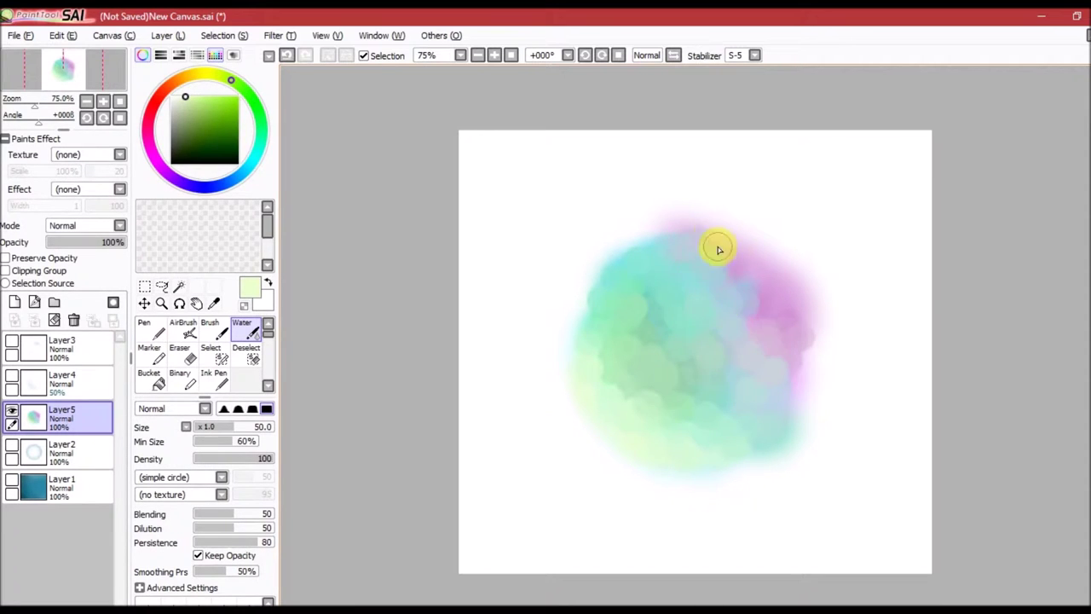
{"action": "left_click_drag", "start_coordinate": [478, 433], "coordinate": [665, 402]}
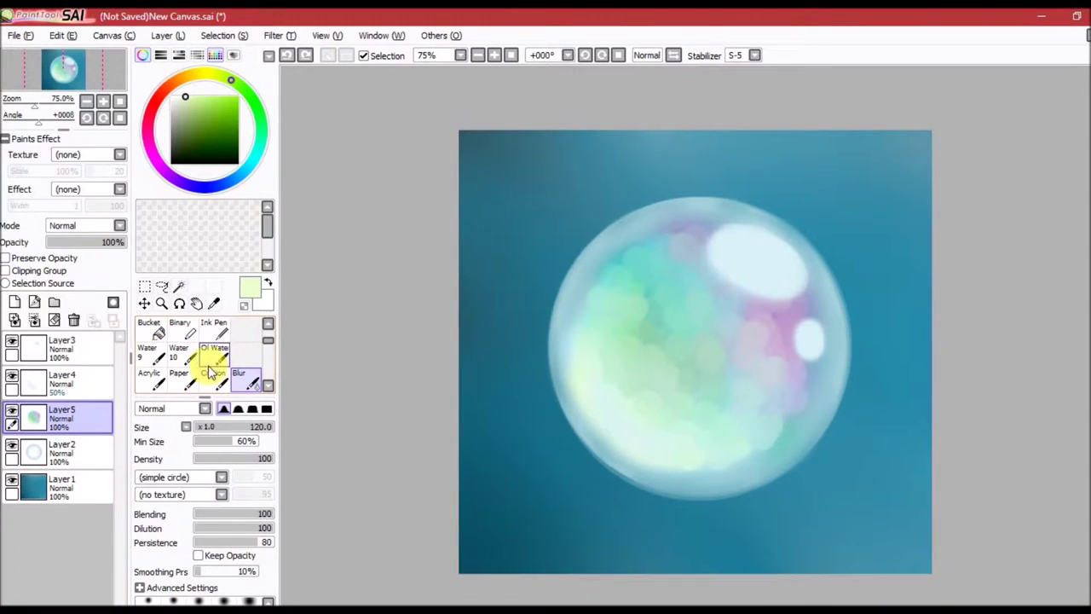
Step: Hide Layer3 and Layer4 and airbrush sampled purple tones over the upper-right part of the bubble on Layer5
{"action": "scroll", "coordinate": [211, 375], "scroll_direction": "up", "scroll_amount": 2}
{"action": "left_click", "coordinate": [183, 329]}
{"action": "key", "text": "alt"}
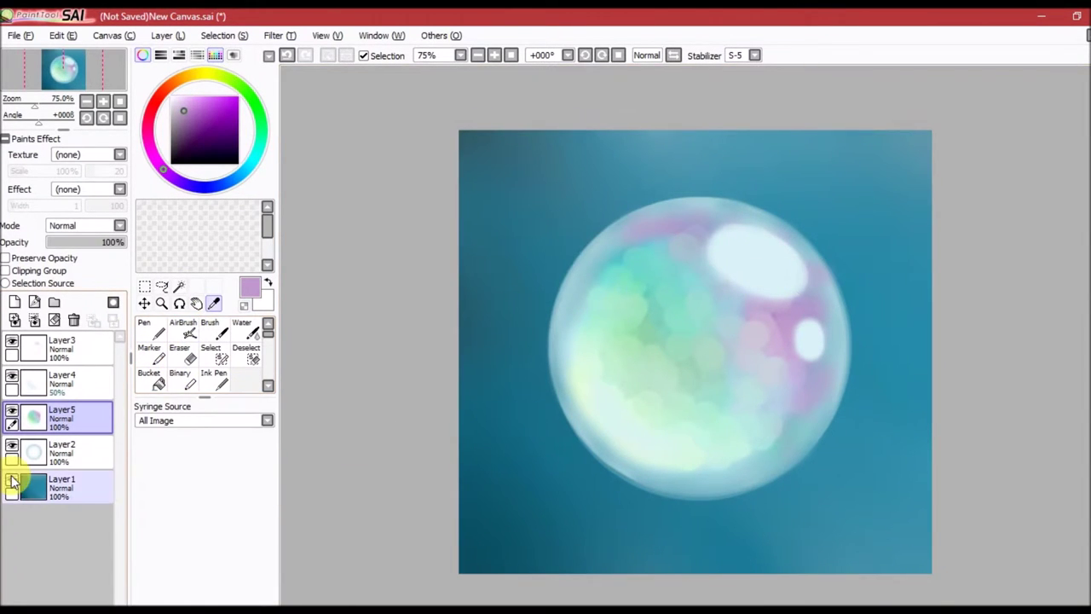
{"action": "left_click_drag", "start_coordinate": [12, 375], "coordinate": [12, 340]}
{"action": "left_click", "coordinate": [799, 369], "text": "alt"}
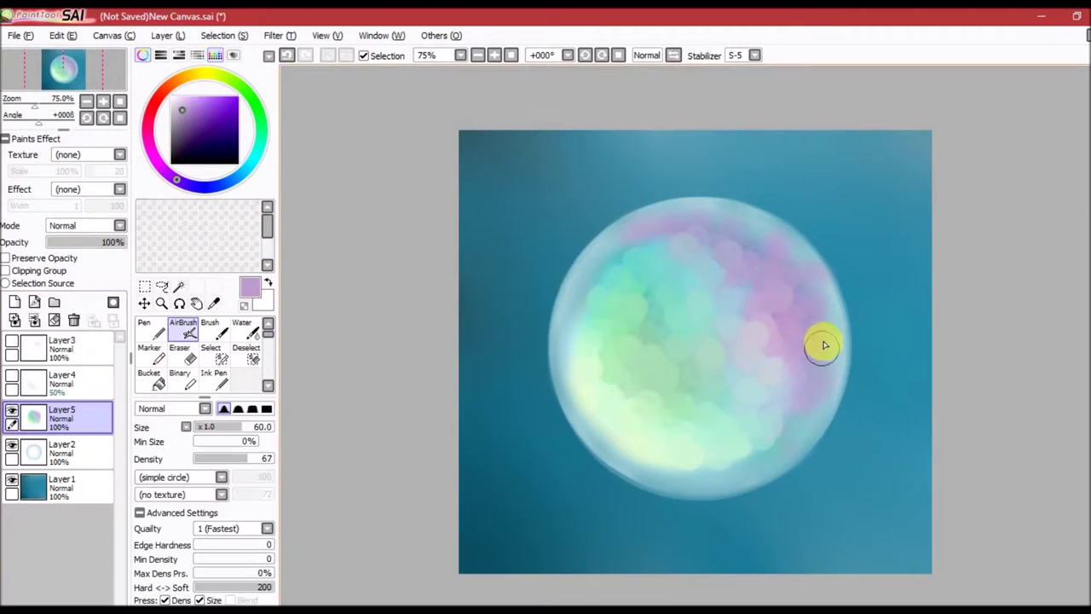
Step: Sample light blue and lilac tones from the bubble and airbrush them across its top and upper-left edge
{"action": "left_click", "coordinate": [602, 265], "text": "alt"}
{"action": "left_click", "coordinate": [700, 283], "text": "alt"}
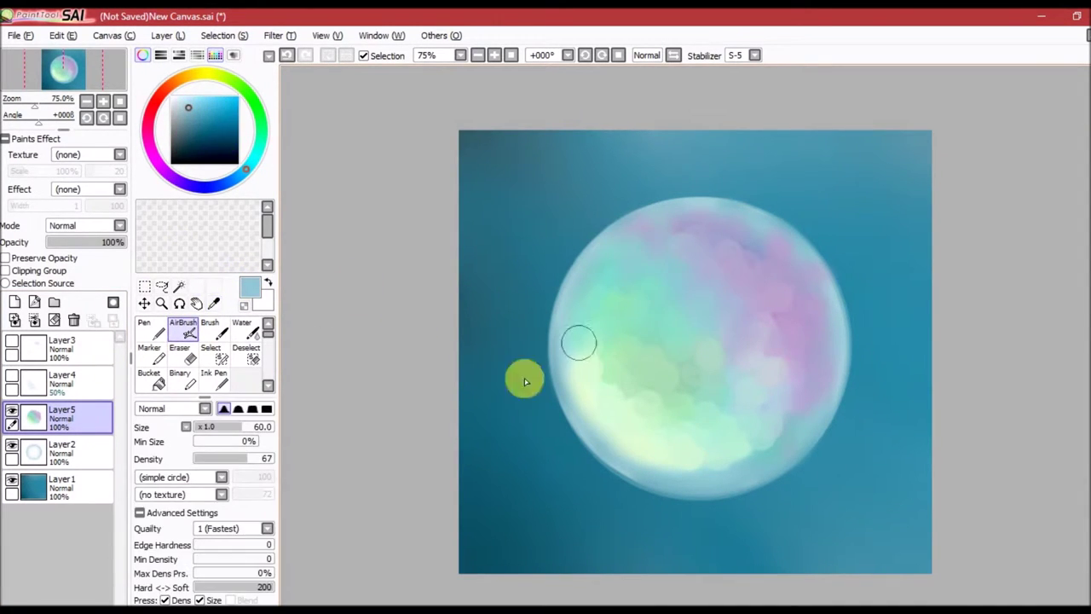
{"action": "left_click", "coordinate": [577, 341], "text": "alt"}
Step: Airbrush sampled pale green tones along the lower right, the bottom and the left side of the bubble
{"action": "left_click", "coordinate": [175, 330]}
{"action": "left_click", "coordinate": [762, 426], "text": "alt"}
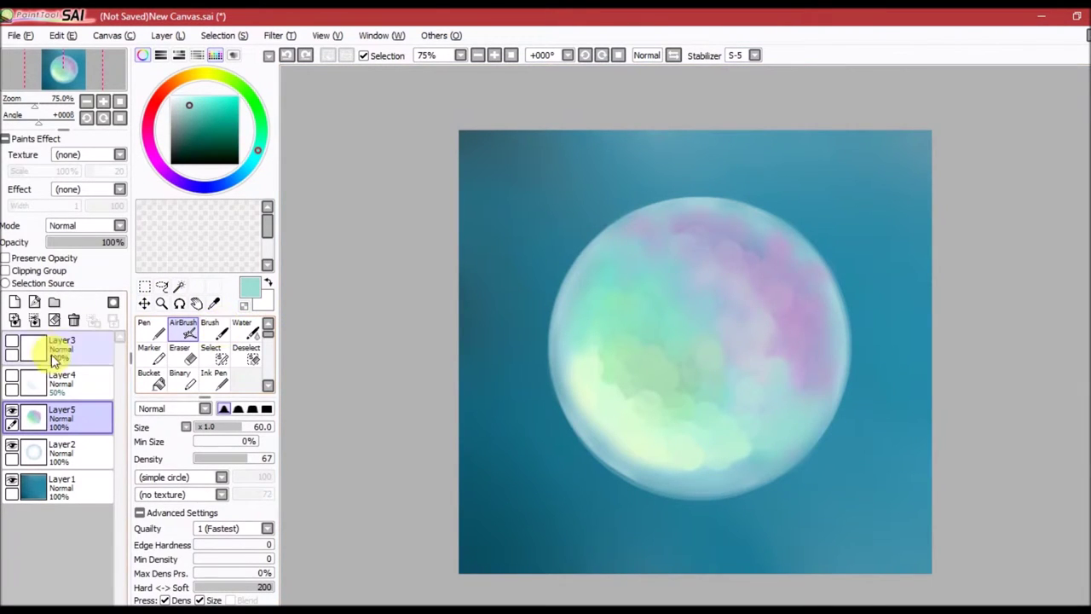
{"action": "left_click", "coordinate": [762, 452], "text": "alt"}
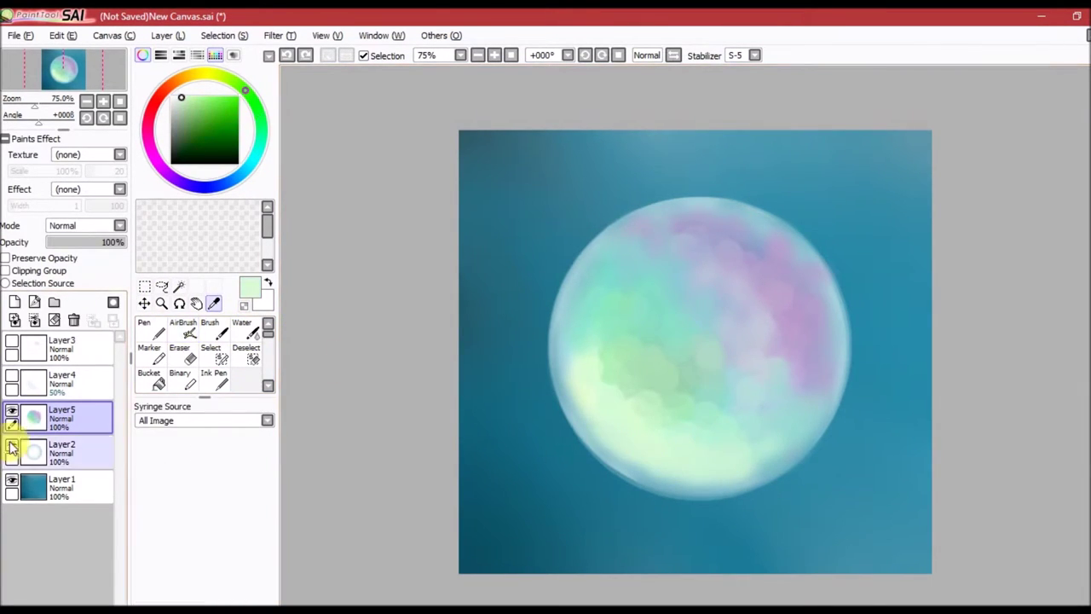
{"action": "left_click", "coordinate": [603, 335], "text": "alt"}
{"action": "left_click_drag", "start_coordinate": [707, 405], "coordinate": [600, 359]}
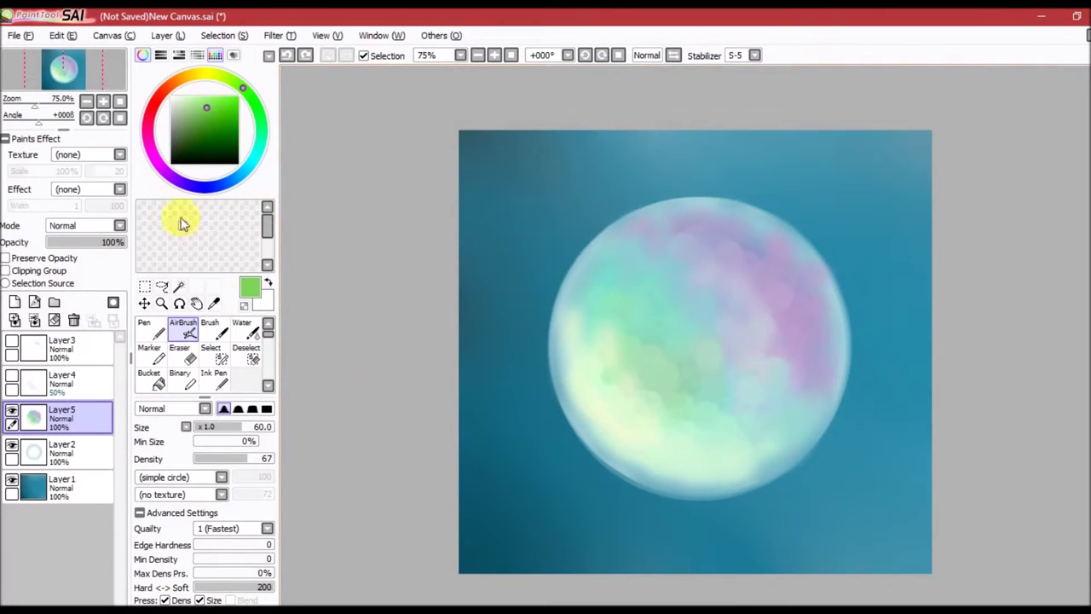
Step: Hide Layer2 and smooth the colour patches with sampled green, teal and violet AirBrush strokes from the centre to the top
{"action": "left_click", "coordinate": [11, 445]}
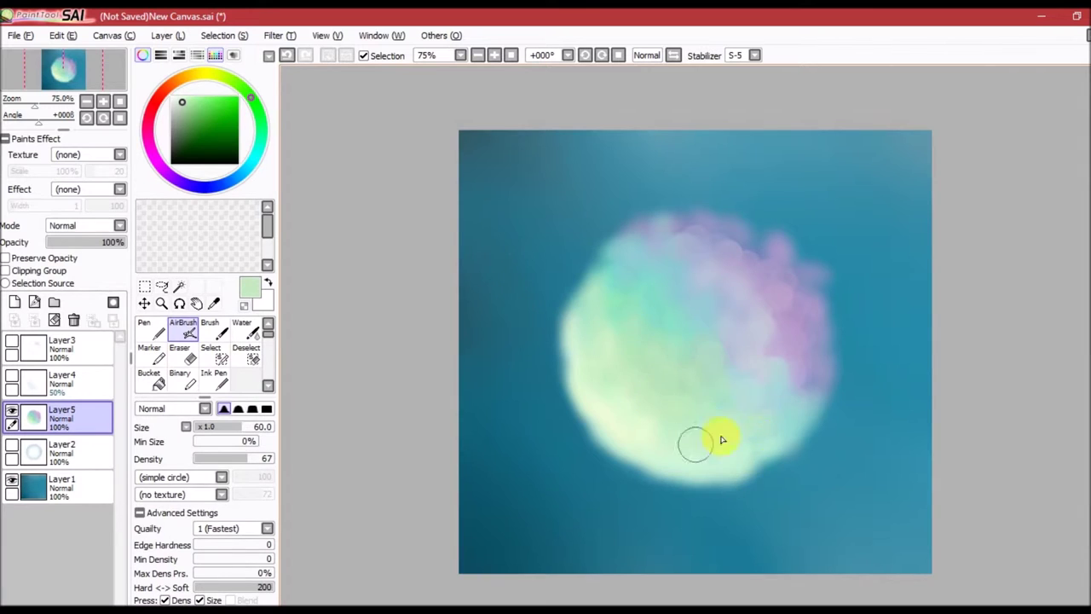
{"action": "left_click", "coordinate": [718, 373], "text": "alt"}
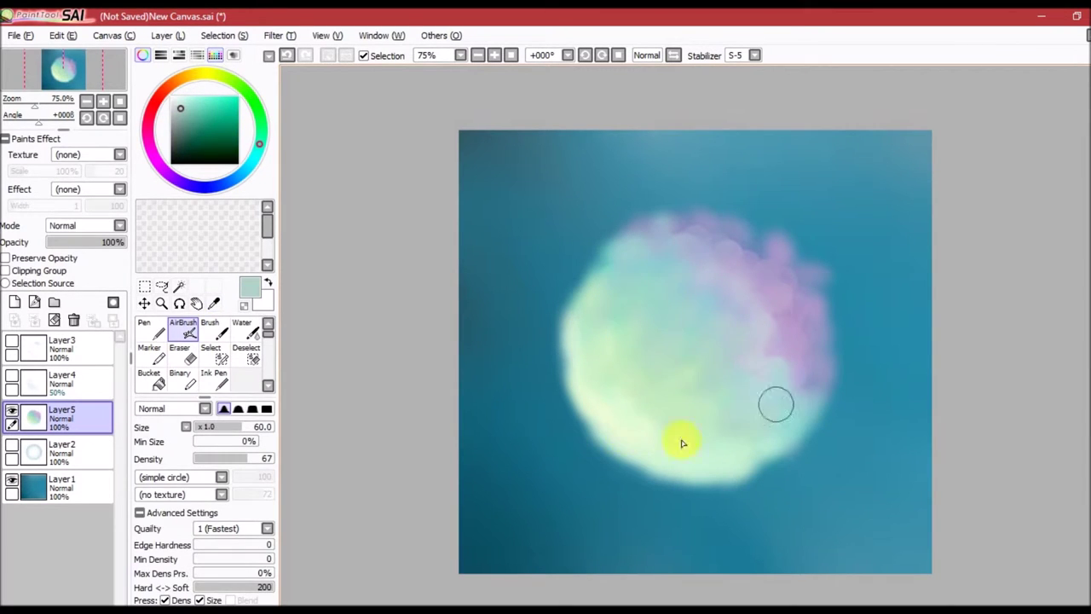
{"action": "left_click", "coordinate": [648, 253], "text": "alt"}
{"action": "left_click_drag", "start_coordinate": [648, 253], "coordinate": [767, 253]}
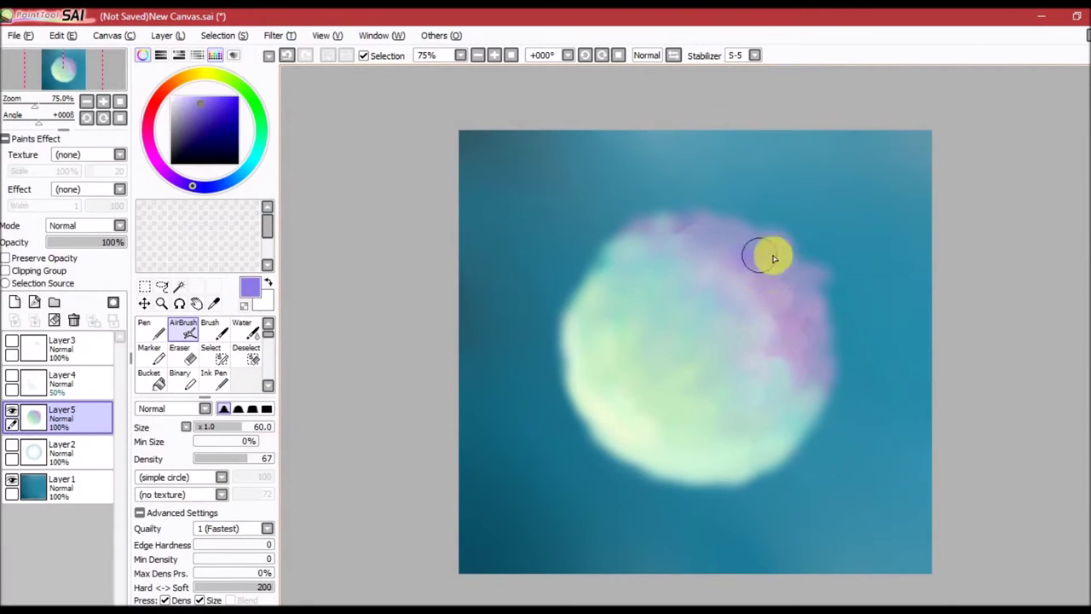
Step: Airbrush stronger violet and magenta along the upper right at size 70 and set Layer5's opacity to 100%
{"action": "left_click", "coordinate": [796, 329], "text": "alt"}
{"action": "left_click", "coordinate": [726, 275], "text": "alt"}
{"action": "left_click_drag", "start_coordinate": [377, 500], "coordinate": [491, 443]}
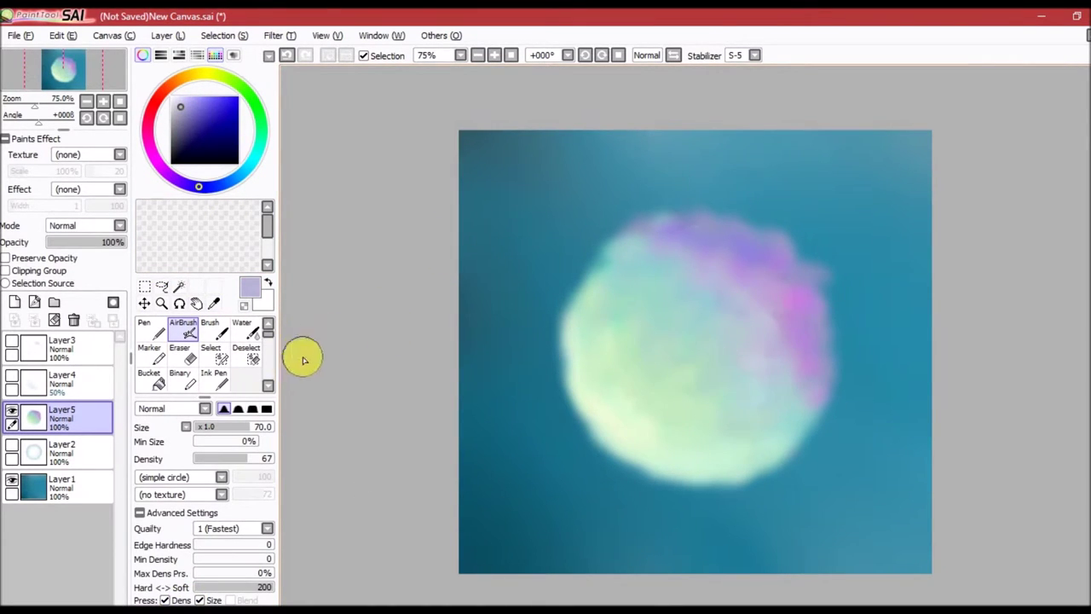
{"action": "left_click", "coordinate": [797, 295], "text": "alt"}
{"action": "left_click", "coordinate": [711, 241], "text": "alt"}
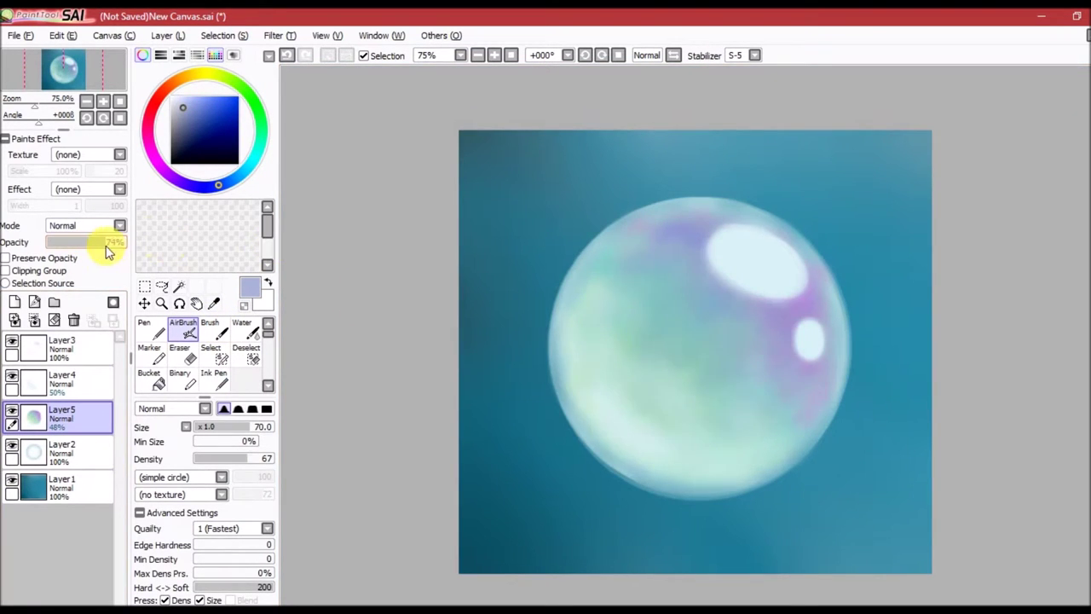
{"action": "left_click_drag", "start_coordinate": [107, 246], "coordinate": [133, 244]}
{"action": "key", "text": "e"}
{"action": "left_click_drag", "start_coordinate": [697, 350], "coordinate": [730, 341]}
{"action": "key", "text": "b"}
{"action": "left_click_drag", "start_coordinate": [646, 312], "coordinate": [584, 346]}
{"action": "key", "text": "ctrl+z"}
{"action": "key", "text": "ctrl+z"}
{"action": "key", "text": "e"}
{"action": "mouse_move", "coordinate": [673, 341]}
{"action": "left_mouse_down"}
{"action": "mouse_move", "coordinate": [704, 319]}
{"action": "mouse_move", "coordinate": [682, 350]}
{"action": "left_mouse_up"}
{"action": "key", "text": "ctrl+z"}
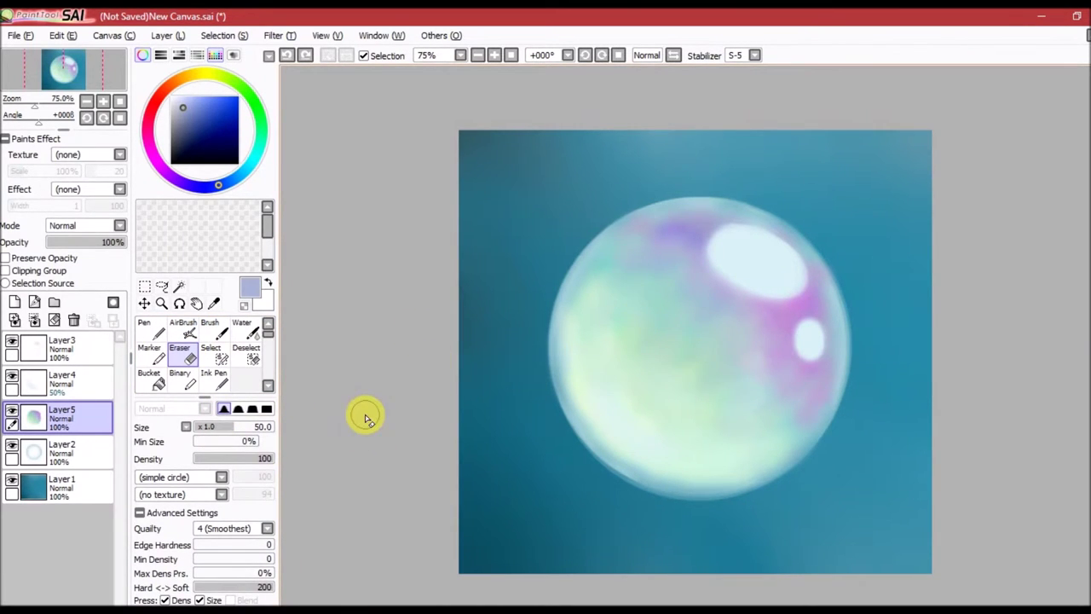
Step: Erase the centre of the colour disc and smear the remaining ring inward with the Water brush at size 25
{"action": "left_click_drag", "start_coordinate": [688, 350], "coordinate": [711, 309]}
{"action": "key", "text": "w"}
{"action": "mouse_move", "coordinate": [699, 273]}
{"action": "left_mouse_down"}
{"action": "mouse_move", "coordinate": [653, 373]}
{"action": "mouse_move", "coordinate": [614, 336]}
{"action": "mouse_move", "coordinate": [690, 269]}
{"action": "left_mouse_up"}
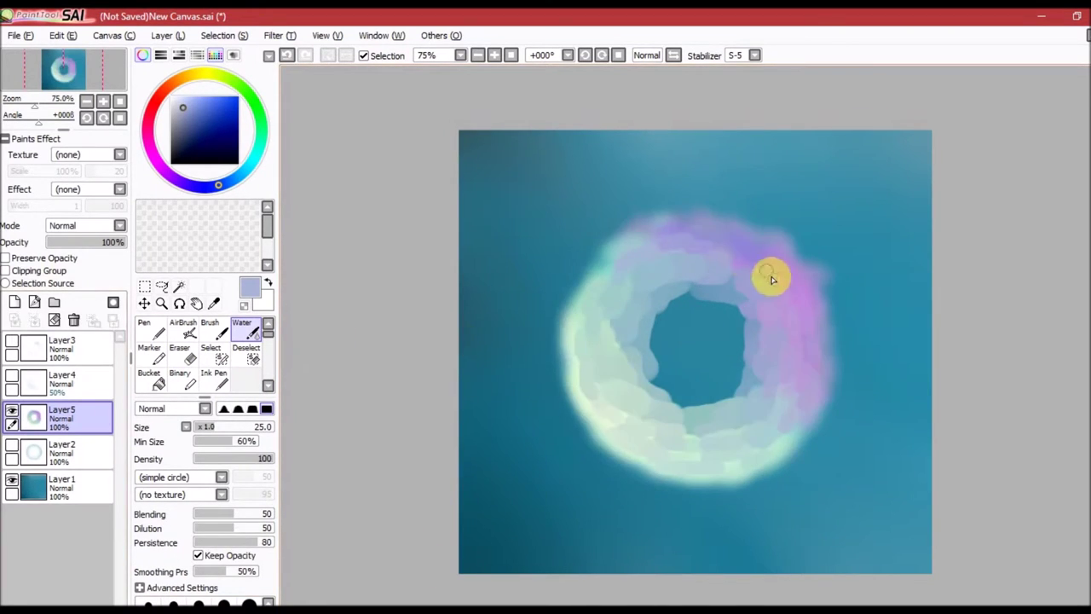
Step: Soften the edge of the central hole with the Blur brush at size 10
{"action": "scroll", "coordinate": [236, 362], "scroll_direction": "down", "scroll_amount": 2}
{"action": "left_click", "coordinate": [214, 352]}
{"action": "key", "text": "w"}
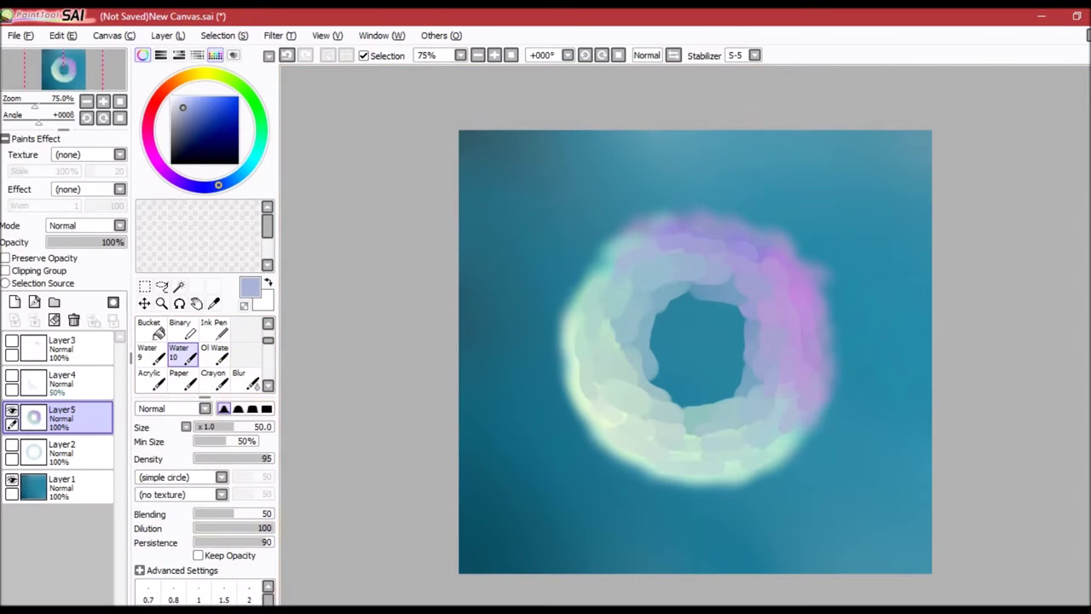
{"action": "key", "text": "b"}
{"action": "left_click_drag", "start_coordinate": [608, 339], "coordinate": [766, 320]}
{"action": "scroll", "coordinate": [641, 332], "scroll_direction": "up", "scroll_amount": 2}
{"action": "mouse_move", "coordinate": [525, 332]}
{"action": "left_mouse_down"}
{"action": "mouse_move", "coordinate": [611, 345]}
{"action": "mouse_move", "coordinate": [623, 477]}
{"action": "mouse_move", "coordinate": [753, 519]}
{"action": "mouse_move", "coordinate": [809, 457]}
{"action": "mouse_move", "coordinate": [761, 344]}
{"action": "left_mouse_up"}
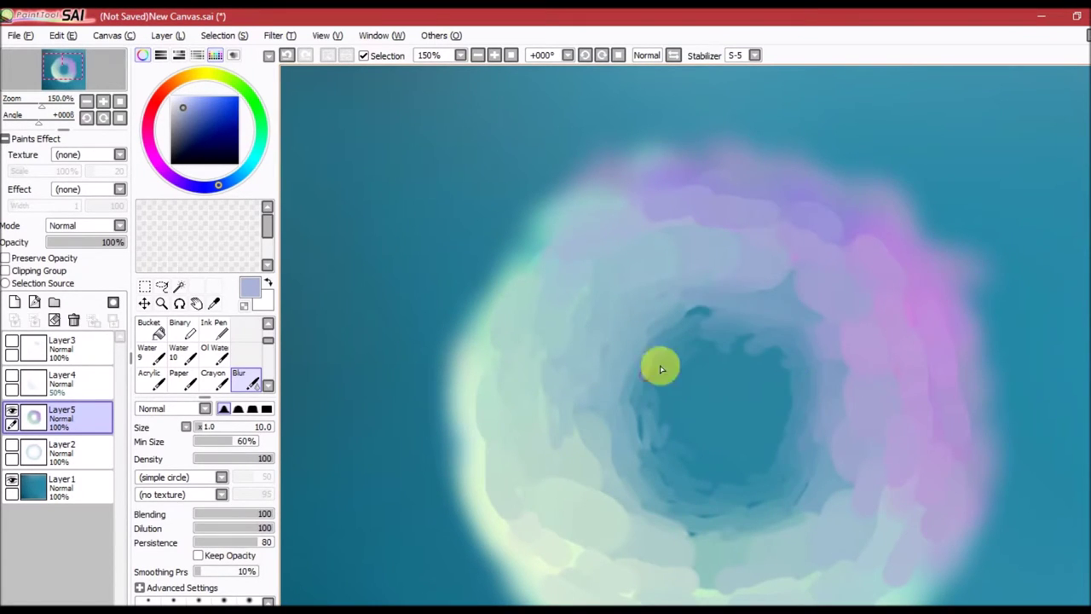
Step: Blend the colours around the bottom, upper left and right of the ring with short Blur strokes at size 10
{"action": "scroll", "coordinate": [657, 364], "scroll_direction": "up", "scroll_amount": 1}
{"action": "left_click_drag", "start_coordinate": [852, 555], "coordinate": [847, 371]}
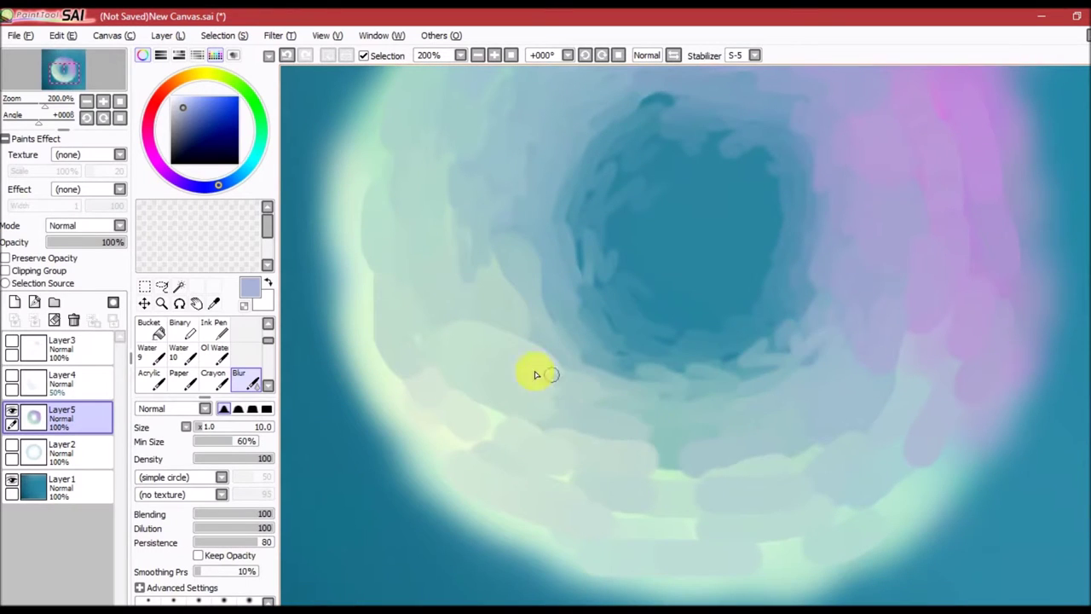
{"action": "left_click_drag", "start_coordinate": [499, 66], "coordinate": [507, 245]}
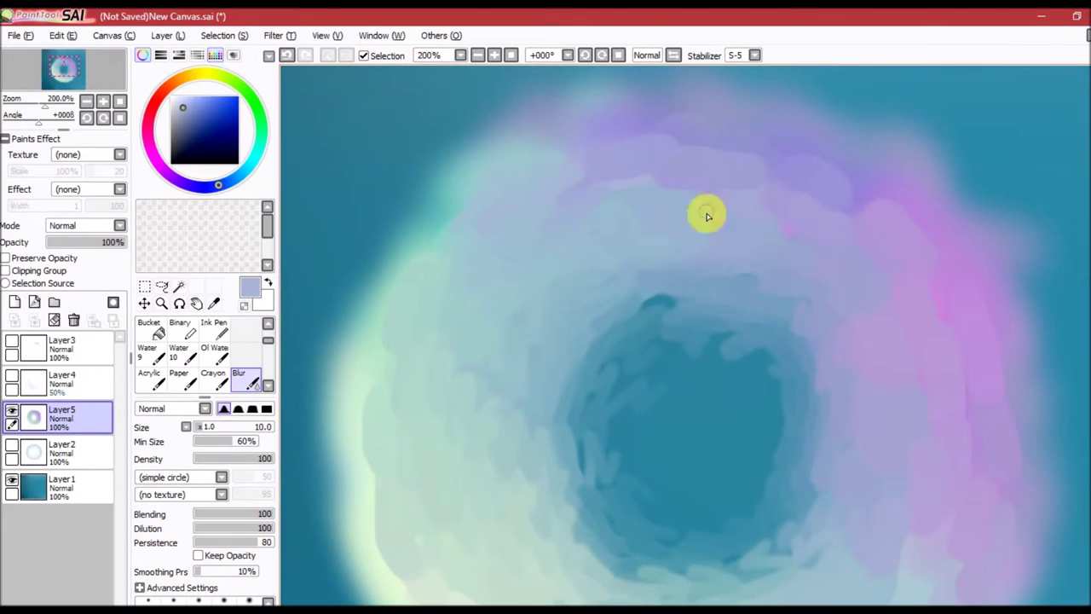
{"action": "left_click_drag", "start_coordinate": [935, 465], "coordinate": [917, 224]}
{"action": "left_click_drag", "start_coordinate": [764, 321], "coordinate": [573, 274]}
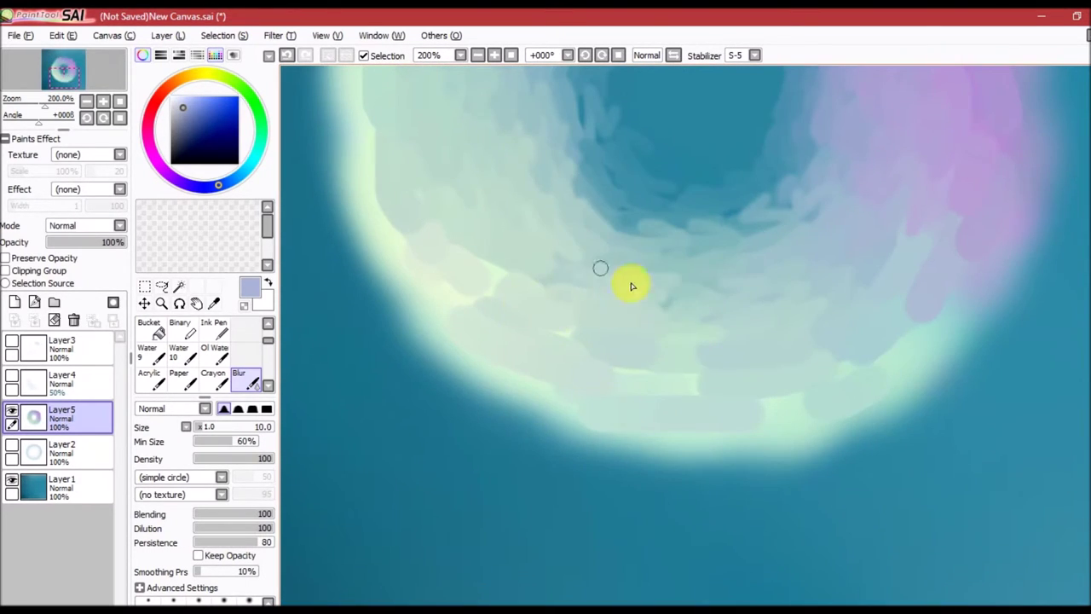
Step: Blur the hard stroke edges along the ring's lower rim, right side and left side, enlarging the brush to 14
{"action": "left_click_drag", "start_coordinate": [476, 227], "coordinate": [396, 349]}
{"action": "left_click_drag", "start_coordinate": [442, 559], "coordinate": [818, 453]}
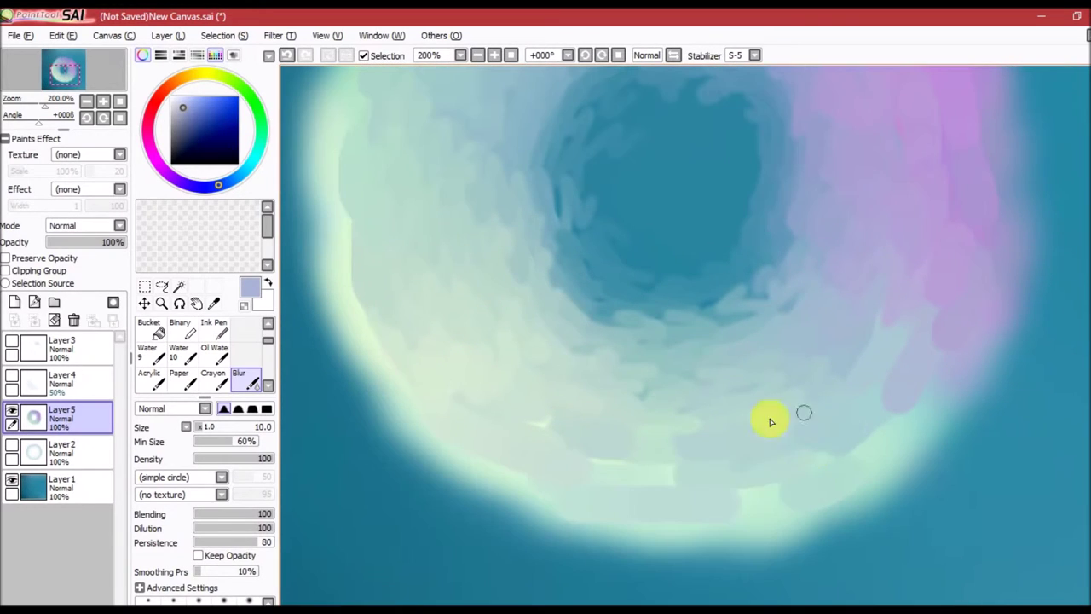
{"action": "left_click_drag", "start_coordinate": [929, 341], "coordinate": [1010, 481]}
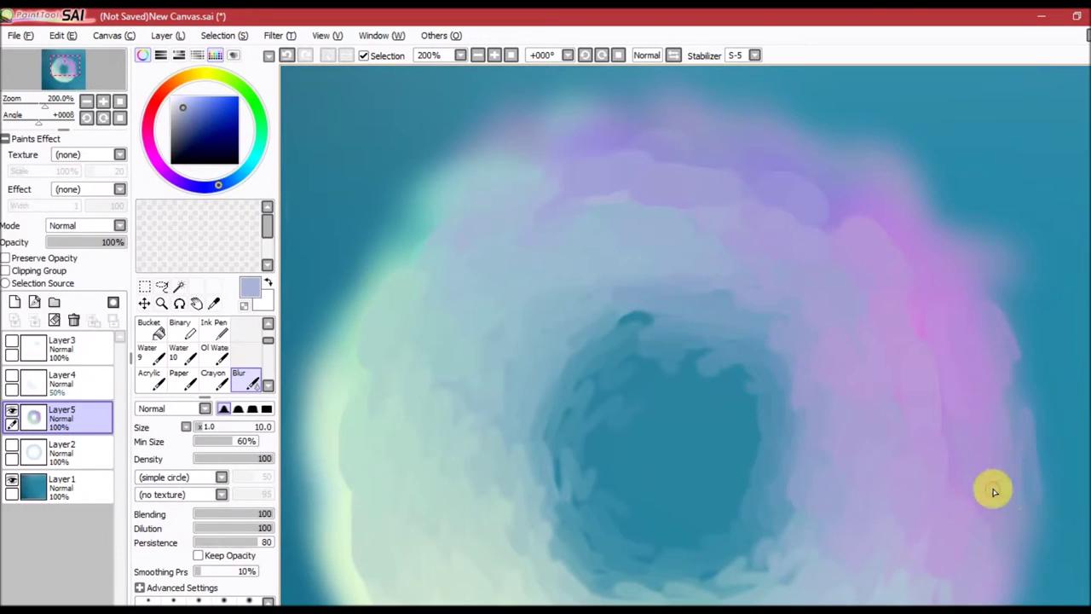
{"action": "mouse_move", "coordinate": [422, 218]}
{"action": "left_mouse_down"}
{"action": "mouse_move", "coordinate": [373, 302]}
{"action": "mouse_move", "coordinate": [333, 451]}
{"action": "left_mouse_up"}
{"action": "scroll", "coordinate": [494, 390], "scroll_direction": "down", "scroll_amount": 5}
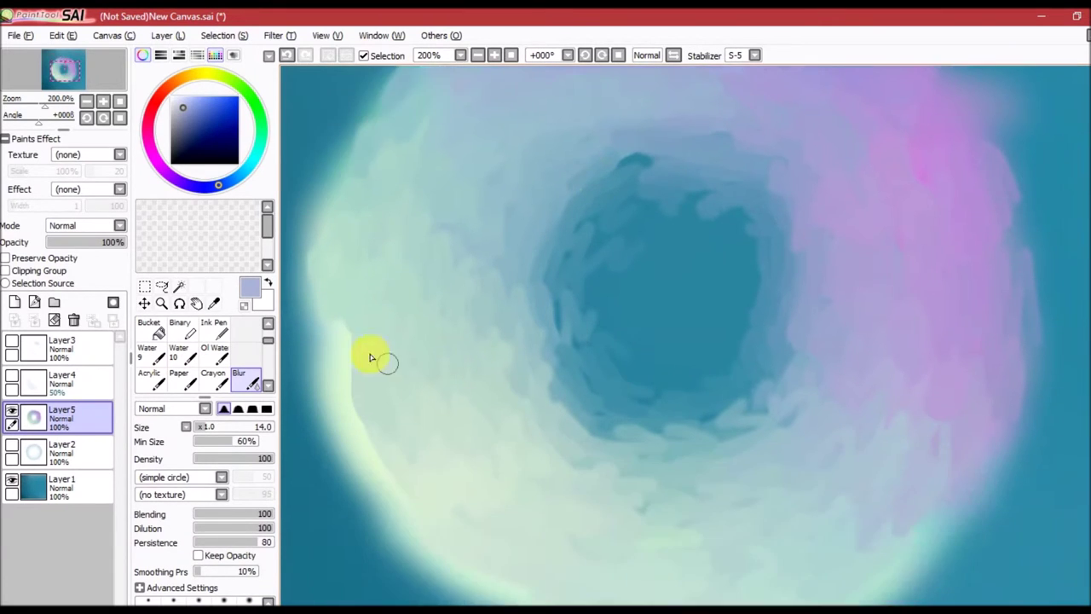
{"action": "scroll", "coordinate": [720, 505], "scroll_direction": "down", "scroll_amount": 4}
Step: Show all hidden layers to check the whole bubble, then hide Layer2, Layer3 and Layer4 again
{"action": "left_click", "coordinate": [188, 353]}
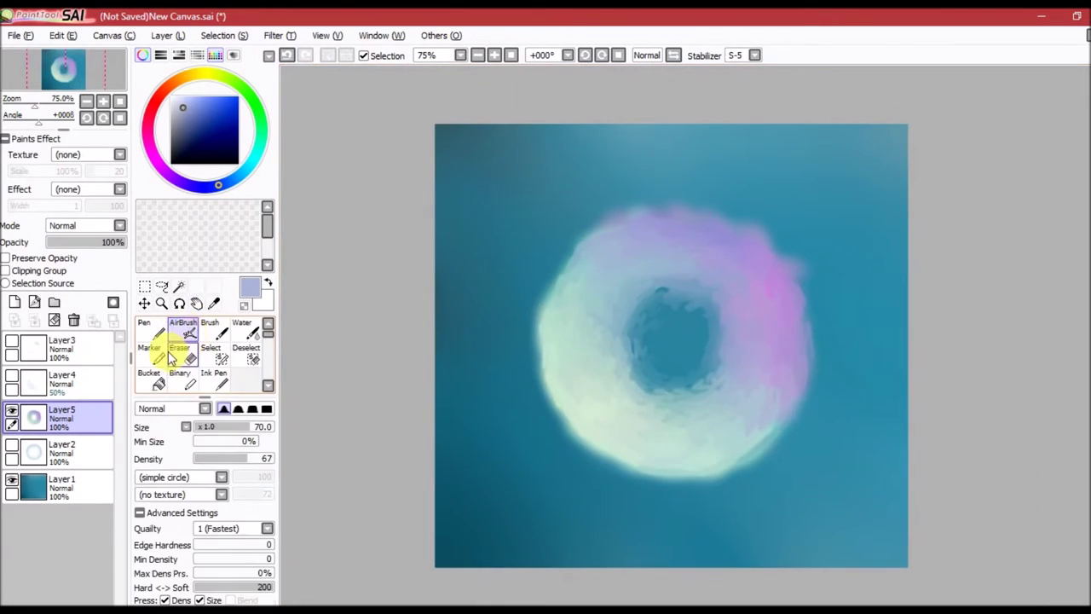
{"action": "left_click", "coordinate": [248, 354]}
{"action": "left_click", "coordinate": [12, 340]}
{"action": "left_click", "coordinate": [12, 375]}
{"action": "left_click", "coordinate": [12, 444]}
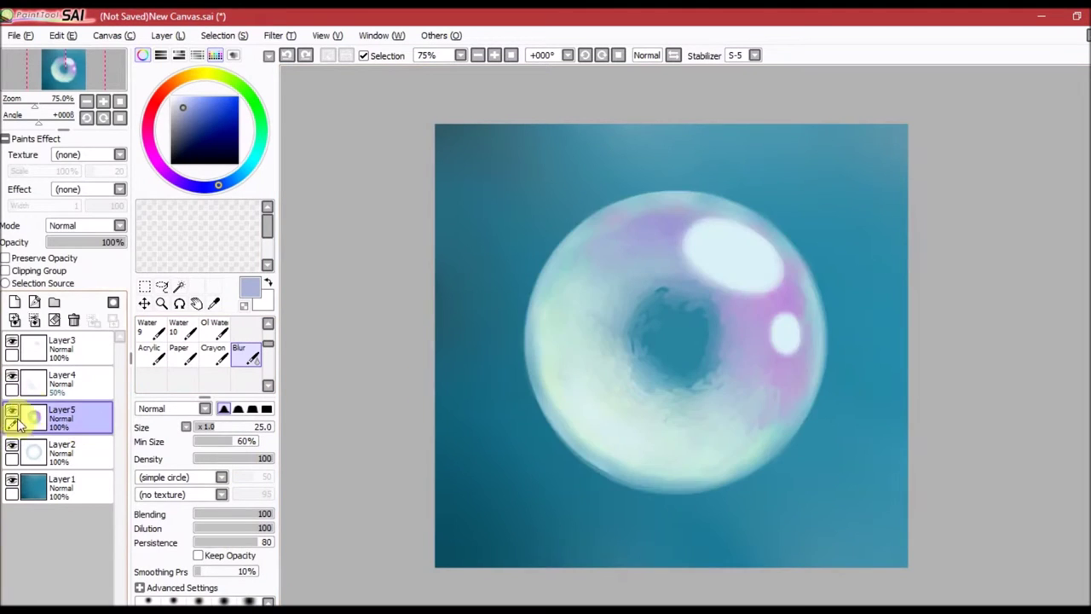
{"action": "left_click_drag", "start_coordinate": [115, 242], "coordinate": [68, 255]}
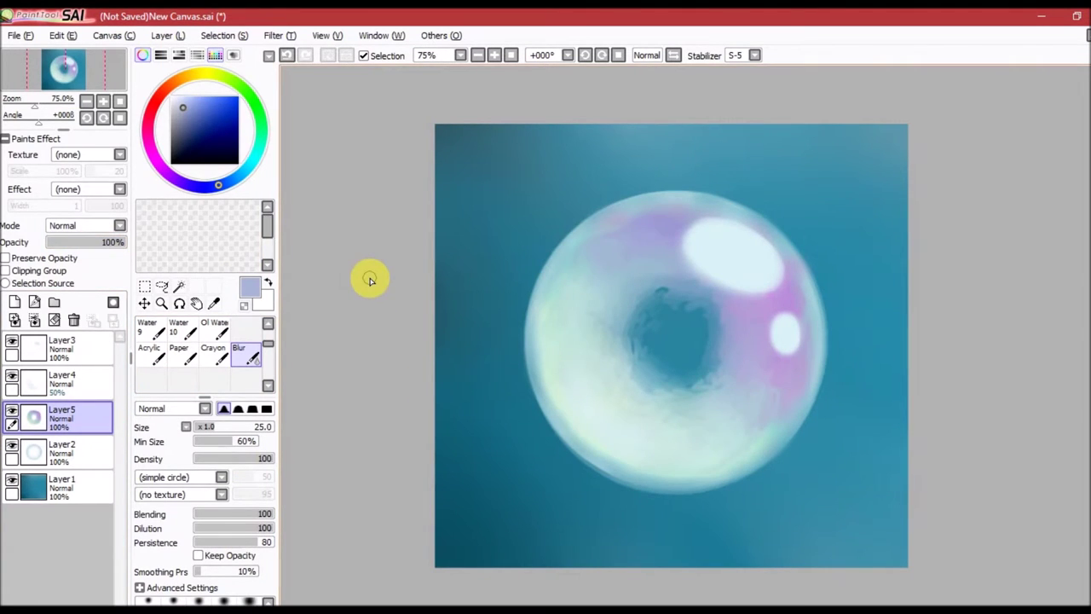
{"action": "left_click", "coordinate": [12, 340]}
{"action": "left_click", "coordinate": [12, 375]}
{"action": "left_click", "coordinate": [12, 444]}
{"action": "left_click", "coordinate": [12, 479]}
{"action": "left_click", "coordinate": [12, 479]}
Step: Pull the ring's colours into the central hole with the Blur brush at size 14
{"action": "scroll", "coordinate": [938, 449], "scroll_direction": "down", "scroll_amount": 3}
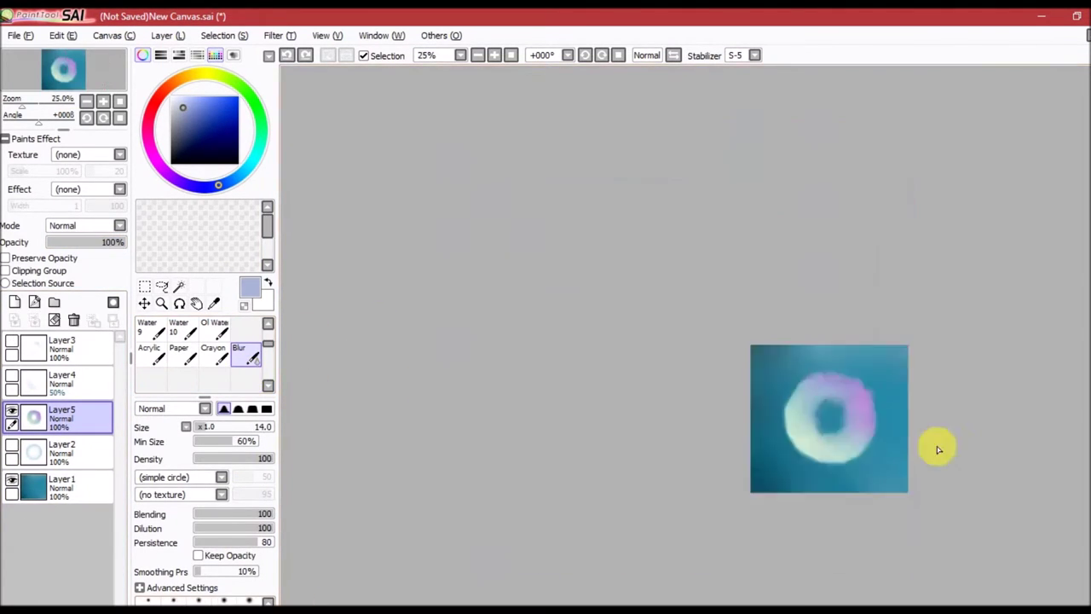
{"action": "scroll", "coordinate": [937, 449], "scroll_direction": "up", "scroll_amount": 5}
{"action": "mouse_move", "coordinate": [659, 350]}
{"action": "left_mouse_down"}
{"action": "mouse_move", "coordinate": [657, 236]}
{"action": "mouse_move", "coordinate": [591, 275]}
{"action": "mouse_move", "coordinate": [564, 378]}
{"action": "left_mouse_up"}
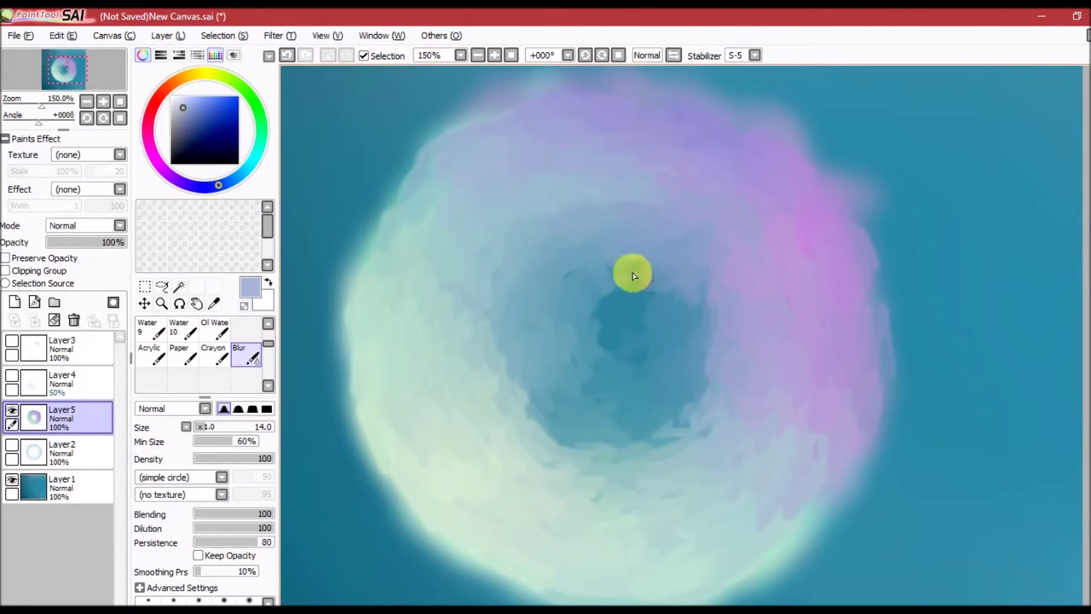
{"action": "left_click_drag", "start_coordinate": [633, 275], "coordinate": [655, 333]}
{"action": "mouse_move", "coordinate": [508, 437]}
{"action": "left_mouse_down"}
{"action": "mouse_move", "coordinate": [677, 421]}
{"action": "mouse_move", "coordinate": [514, 409]}
{"action": "mouse_move", "coordinate": [496, 426]}
{"action": "mouse_move", "coordinate": [653, 477]}
{"action": "mouse_move", "coordinate": [555, 438]}
{"action": "mouse_move", "coordinate": [515, 335]}
{"action": "left_mouse_up"}
Step: Enlarge the Blur brush to 20 and continue blending colour around the shrinking central hole
{"action": "key", "text": "bracketright"}
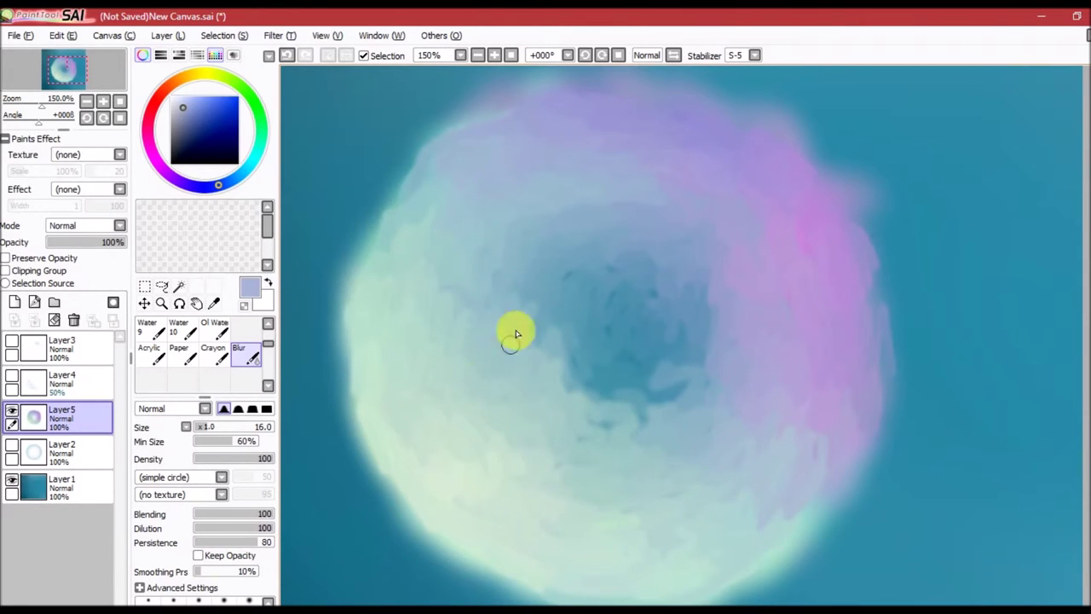
{"action": "mouse_move", "coordinate": [540, 210]}
{"action": "left_mouse_down"}
{"action": "mouse_move", "coordinate": [574, 348]}
{"action": "mouse_move", "coordinate": [650, 434]}
{"action": "mouse_move", "coordinate": [567, 256]}
{"action": "mouse_move", "coordinate": [584, 393]}
{"action": "mouse_move", "coordinate": [597, 343]}
{"action": "mouse_move", "coordinate": [690, 401]}
{"action": "left_mouse_up"}
{"action": "key", "text": "bracketright"}
{"action": "mouse_move", "coordinate": [727, 359]}
{"action": "left_mouse_down"}
{"action": "mouse_move", "coordinate": [631, 389]}
{"action": "mouse_move", "coordinate": [536, 296]}
{"action": "left_mouse_up"}
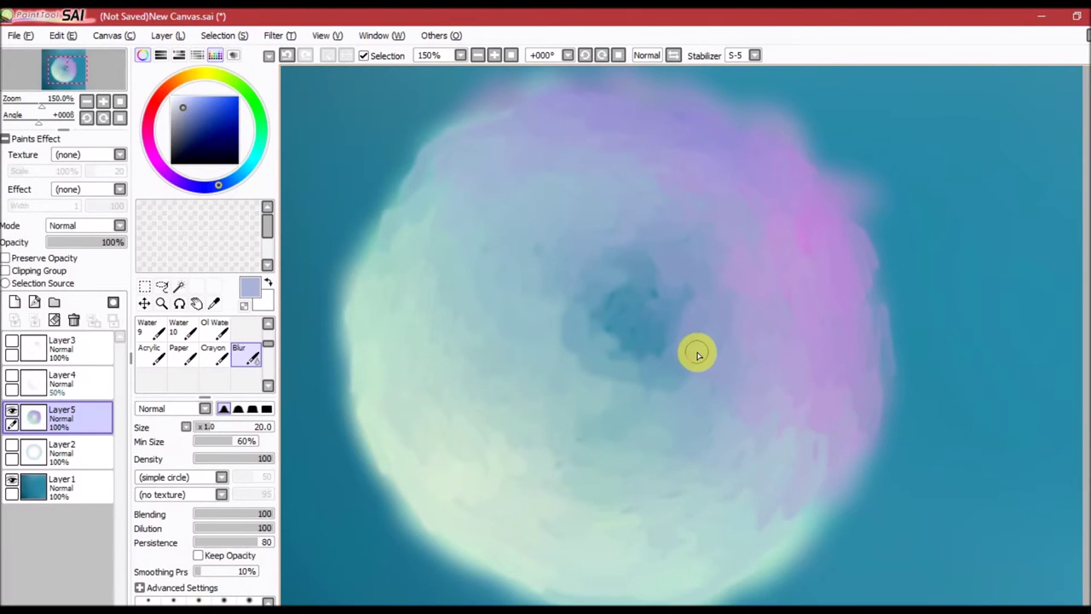
Step: Softly erase the bubble's centre with the Eraser at size 250 and density 36 and show all the layers
{"action": "key", "text": "e"}
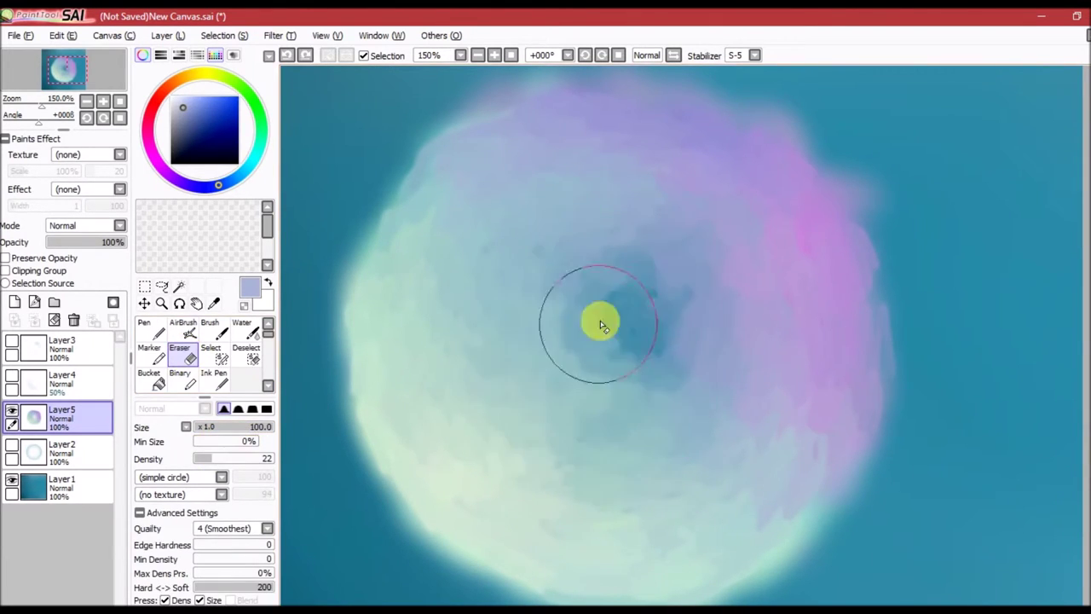
{"action": "scroll", "coordinate": [803, 390], "scroll_direction": "down", "scroll_amount": 2}
{"action": "mouse_move", "coordinate": [678, 334]}
{"action": "left_mouse_down"}
{"action": "mouse_move", "coordinate": [699, 317]}
{"action": "mouse_move", "coordinate": [556, 393]}
{"action": "mouse_move", "coordinate": [648, 256]}
{"action": "left_mouse_up"}
{"action": "left_click", "coordinate": [10, 481]}
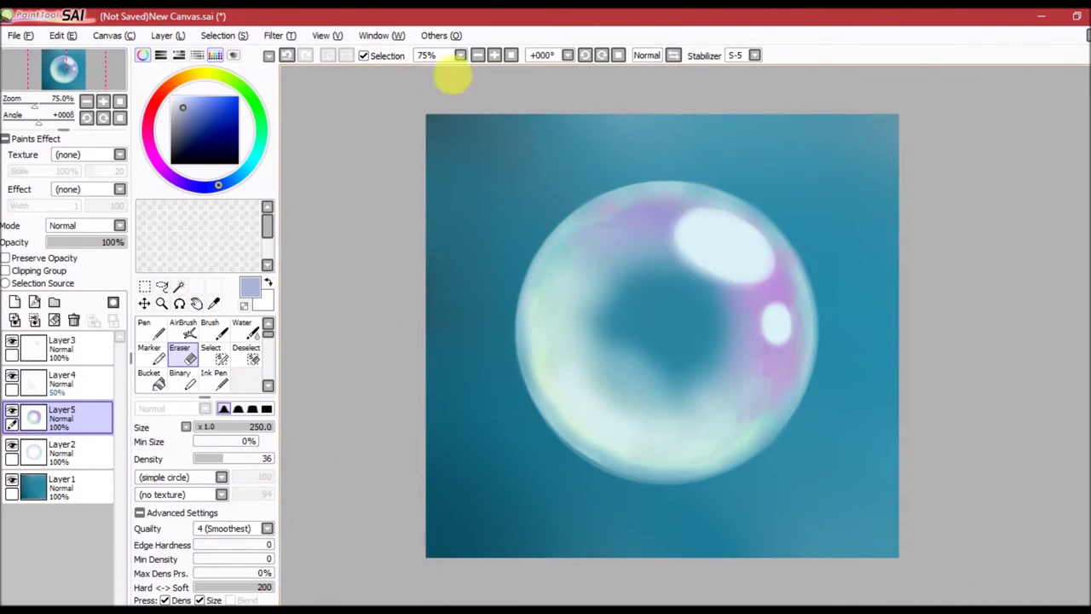
Step: Undo the soft erasing at the bubble's centre and hide Layer2, Layer3 and Layer4 again
{"action": "left_click", "coordinate": [381, 35]}
{"action": "mouse_move", "coordinate": [133, 37]}
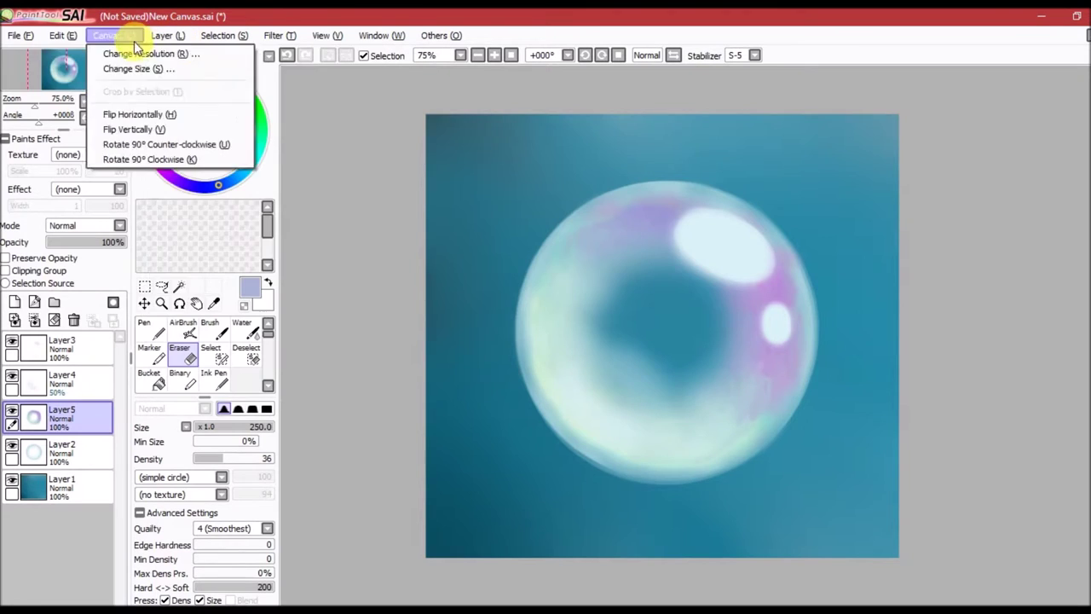
{"action": "left_click", "coordinate": [529, 32]}
{"action": "key", "text": "ctrl+z"}
{"action": "key", "text": "ctrl+y"}
{"action": "key", "text": "ctrl+y"}
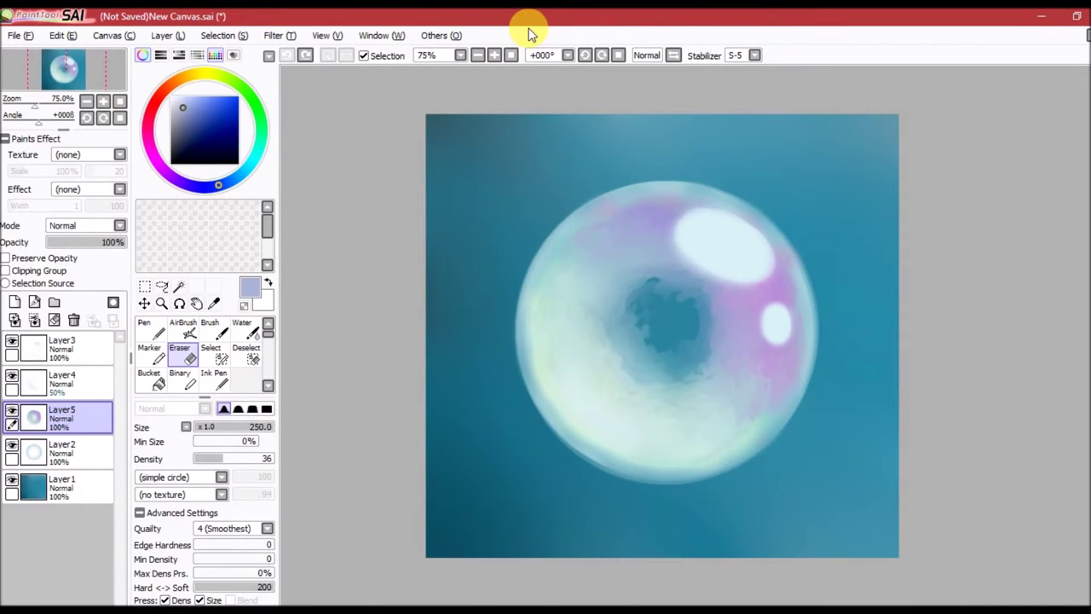
{"action": "key", "text": "b"}
{"action": "left_click", "coordinate": [59, 37]}
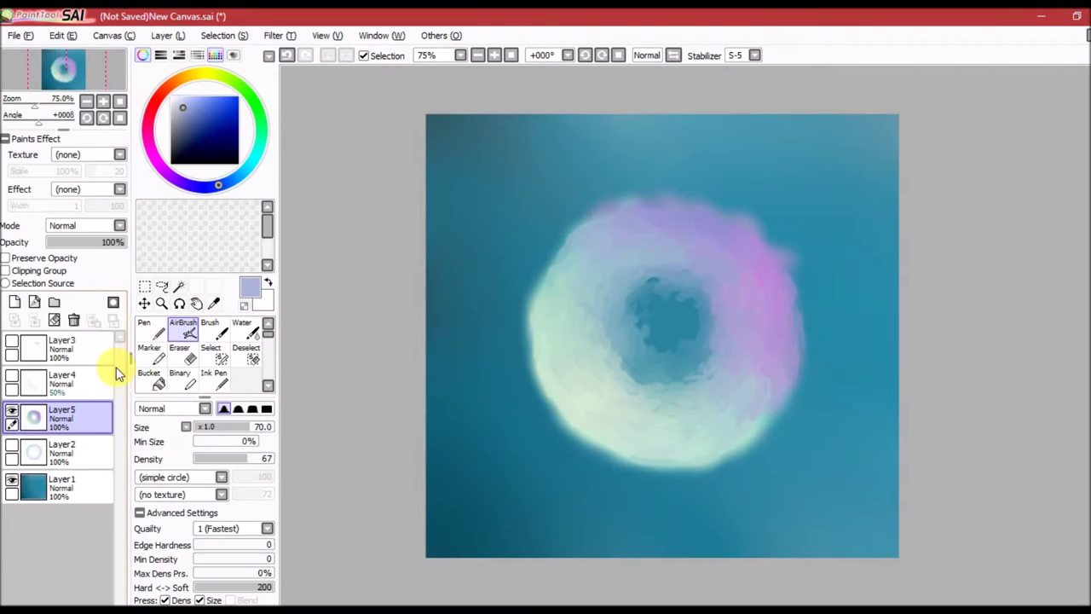
Step: Erase all the colour on Layer5 with a hard-edged Eraser at size 250 and density 100, and show Layer2
{"action": "left_click", "coordinate": [180, 353]}
{"action": "left_click", "coordinate": [266, 408]}
{"action": "mouse_move", "coordinate": [614, 281]}
{"action": "left_mouse_down"}
{"action": "mouse_move", "coordinate": [657, 377]}
{"action": "mouse_move", "coordinate": [546, 400]}
{"action": "left_mouse_up"}
{"action": "left_click", "coordinate": [12, 444]}
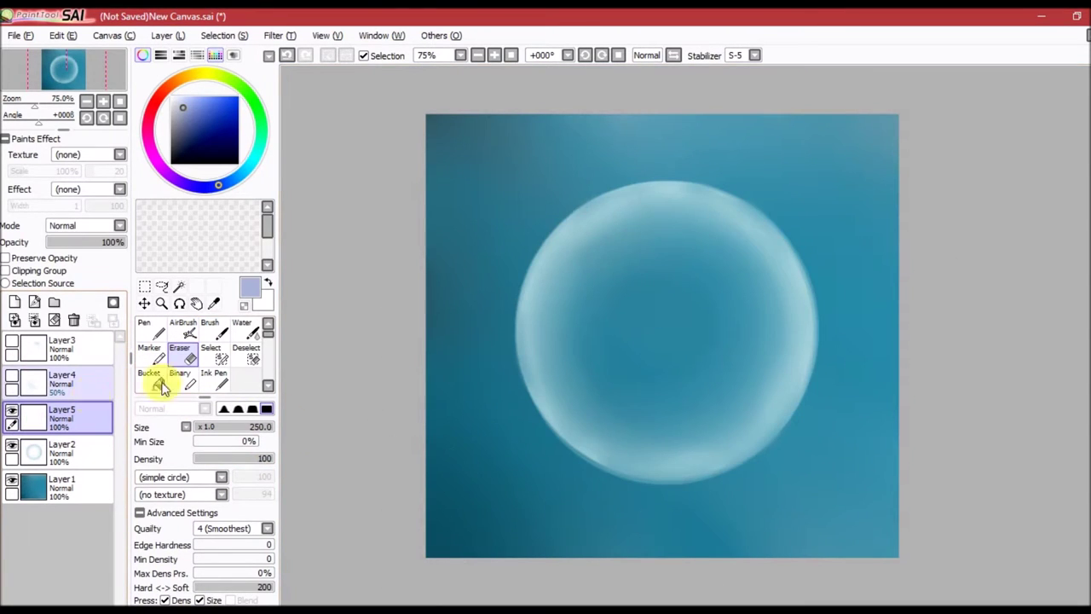
Step: Paint new saturated colour patches over the top and upper left of the bubble, shifting the hue towards light blue
{"action": "key", "text": "v"}
{"action": "left_click", "coordinate": [238, 96]}
{"action": "mouse_move", "coordinate": [673, 213]}
{"action": "left_mouse_down"}
{"action": "mouse_move", "coordinate": [757, 258]}
{"action": "mouse_move", "coordinate": [734, 334]}
{"action": "mouse_move", "coordinate": [801, 326]}
{"action": "mouse_move", "coordinate": [634, 200]}
{"action": "left_mouse_up"}
{"action": "left_click_drag", "start_coordinate": [230, 182], "coordinate": [246, 168]}
{"action": "mouse_move", "coordinate": [562, 256]}
{"action": "left_mouse_down"}
{"action": "mouse_move", "coordinate": [694, 367]}
{"action": "mouse_move", "coordinate": [685, 454]}
{"action": "mouse_move", "coordinate": [545, 361]}
{"action": "mouse_move", "coordinate": [588, 401]}
{"action": "mouse_move", "coordinate": [600, 358]}
{"action": "mouse_move", "coordinate": [597, 239]}
{"action": "mouse_move", "coordinate": [640, 247]}
{"action": "mouse_move", "coordinate": [674, 307]}
{"action": "left_mouse_up"}
Step: Switch to a green hue, adjust the brush size and paint patches over the bubble's lower part, right side, centre and upper left
{"action": "left_click", "coordinate": [254, 103]}
{"action": "key", "text": "bracketright"}
{"action": "key", "text": "bracketright"}
{"action": "key", "text": "bracketright"}
{"action": "key", "text": "bracketright"}
{"action": "key", "text": "bracketleft"}
{"action": "key", "text": "bracketleft"}
{"action": "key", "text": "bracketleft"}
{"action": "key", "text": "bracketleft"}
{"action": "key", "text": "bracketleft"}
{"action": "mouse_move", "coordinate": [563, 409]}
{"action": "left_mouse_down"}
{"action": "mouse_move", "coordinate": [577, 373]}
{"action": "mouse_move", "coordinate": [631, 400]}
{"action": "left_mouse_up"}
{"action": "left_click_drag", "start_coordinate": [771, 443], "coordinate": [767, 341]}
{"action": "left_click_drag", "start_coordinate": [647, 294], "coordinate": [658, 303]}
{"action": "mouse_move", "coordinate": [573, 231]}
{"action": "left_mouse_down"}
{"action": "mouse_move", "coordinate": [787, 316]}
{"action": "mouse_move", "coordinate": [728, 214]}
{"action": "mouse_move", "coordinate": [538, 282]}
{"action": "mouse_move", "coordinate": [635, 387]}
{"action": "left_mouse_up"}
Step: Show Layer4 and Layer3 again, set Layer5's opacity to 49% and switch to the Eraser
{"action": "left_click", "coordinate": [12, 375]}
{"action": "left_click", "coordinate": [12, 340]}
{"action": "left_click_drag", "start_coordinate": [52, 242], "coordinate": [85, 243]}
{"action": "left_click", "coordinate": [179, 352]}
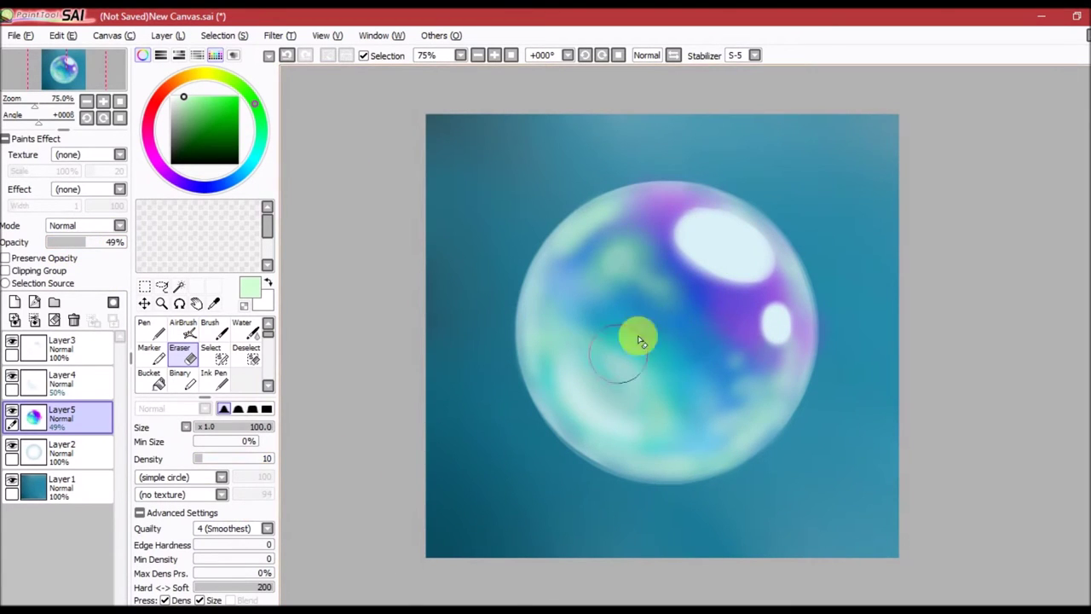
Step: Fade Layer5's colour in the bubble's centre with the soft Eraser at density 10, and brighten the white highlights on Layer3 with the AirBrush
{"action": "left_click_drag", "start_coordinate": [641, 341], "coordinate": [735, 360]}
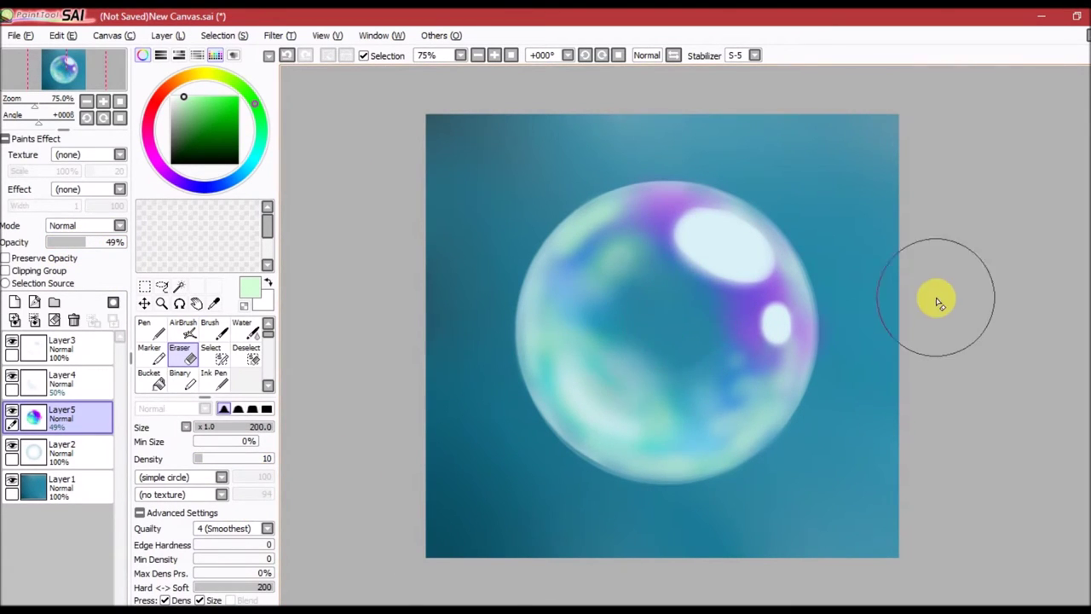
{"action": "left_click", "coordinate": [183, 331]}
{"action": "left_click", "coordinate": [72, 348]}
{"action": "key", "text": "bracketright"}
{"action": "key", "text": "bracketright"}
{"action": "key", "text": "bracketright"}
{"action": "key", "text": "bracketright"}
{"action": "mouse_move", "coordinate": [716, 255]}
{"action": "left_mouse_down"}
{"action": "mouse_move", "coordinate": [674, 221]}
{"action": "mouse_move", "coordinate": [770, 307]}
{"action": "mouse_move", "coordinate": [628, 429]}
{"action": "mouse_move", "coordinate": [713, 487]}
{"action": "left_mouse_up"}
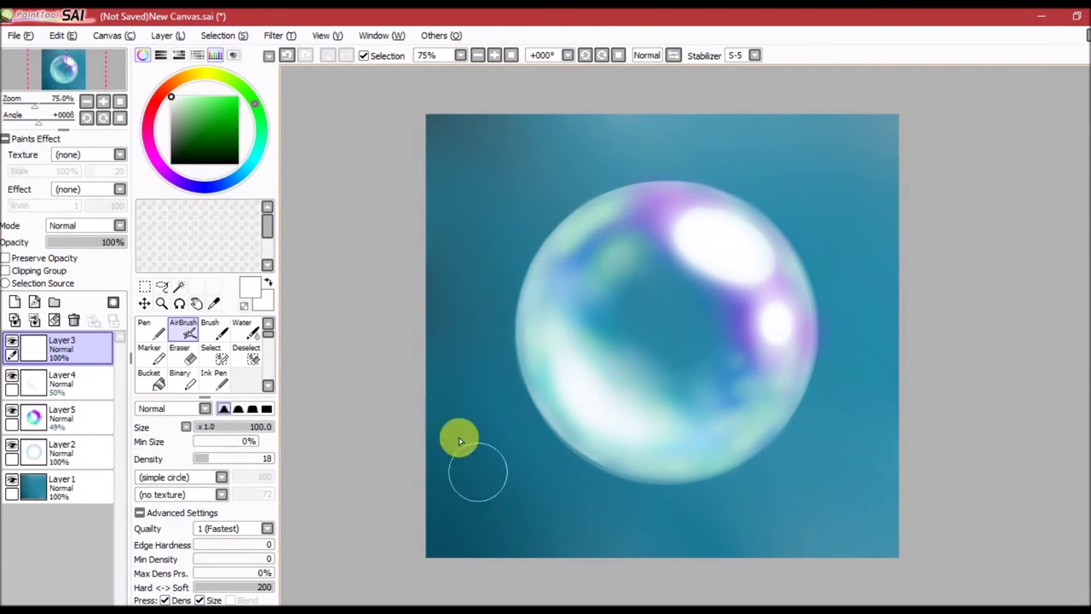
Step: Airbrush white reflections on Layer3 along the bubble's lower-right and left rim, and add small spots beside the large highlight at density 26
{"action": "left_click_drag", "start_coordinate": [763, 423], "coordinate": [686, 464]}
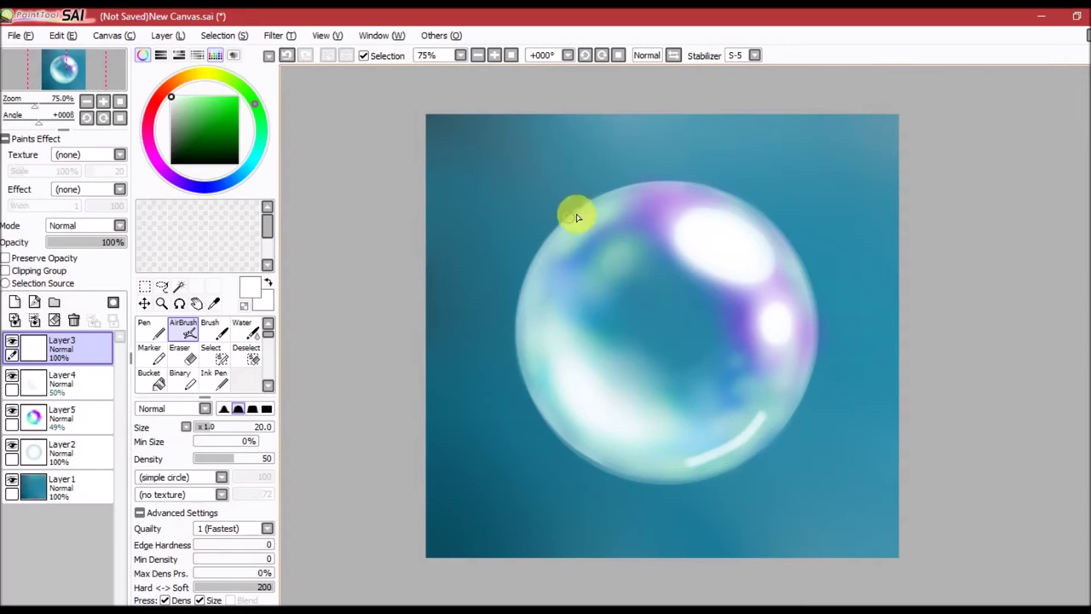
{"action": "left_click_drag", "start_coordinate": [777, 409], "coordinate": [674, 467]}
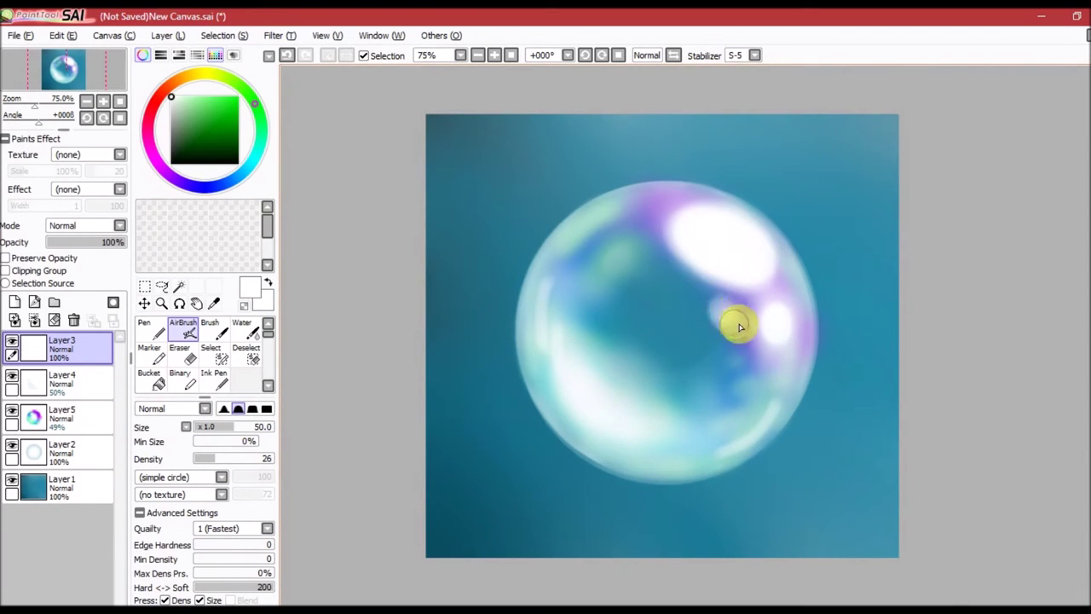
{"action": "key", "text": "ctrl+z"}
{"action": "key", "text": "bracketleft"}
{"action": "key", "text": "bracketleft"}
{"action": "key", "text": "bracketleft"}
{"action": "key", "text": "bracketleft"}
{"action": "key", "text": "bracketleft"}
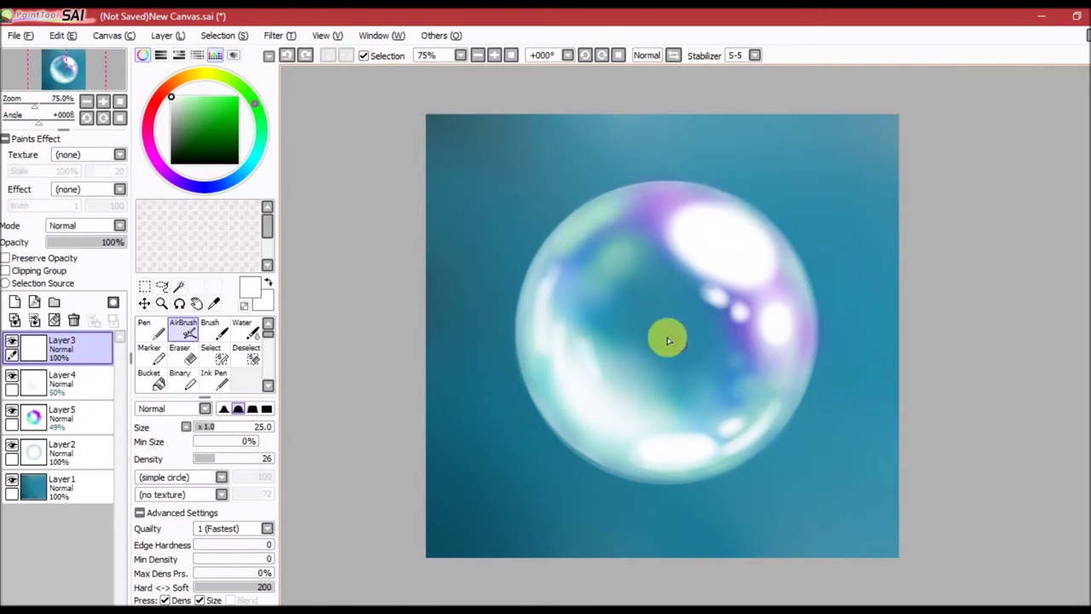
Step: Add a new layer above Layer1 and airbrush large purple, blue and light-blue areas over the background at size 500 and density 26
{"action": "left_click", "coordinate": [38, 486]}
{"action": "key", "text": "ctrl+shift+n"}
{"action": "mouse_move", "coordinate": [887, 256]}
{"action": "left_mouse_down"}
{"action": "mouse_move", "coordinate": [810, 97]}
{"action": "mouse_move", "coordinate": [852, 341]}
{"action": "left_mouse_up"}
{"action": "left_click", "coordinate": [244, 165]}
{"action": "left_click_drag", "start_coordinate": [512, 170], "coordinate": [640, 298]}
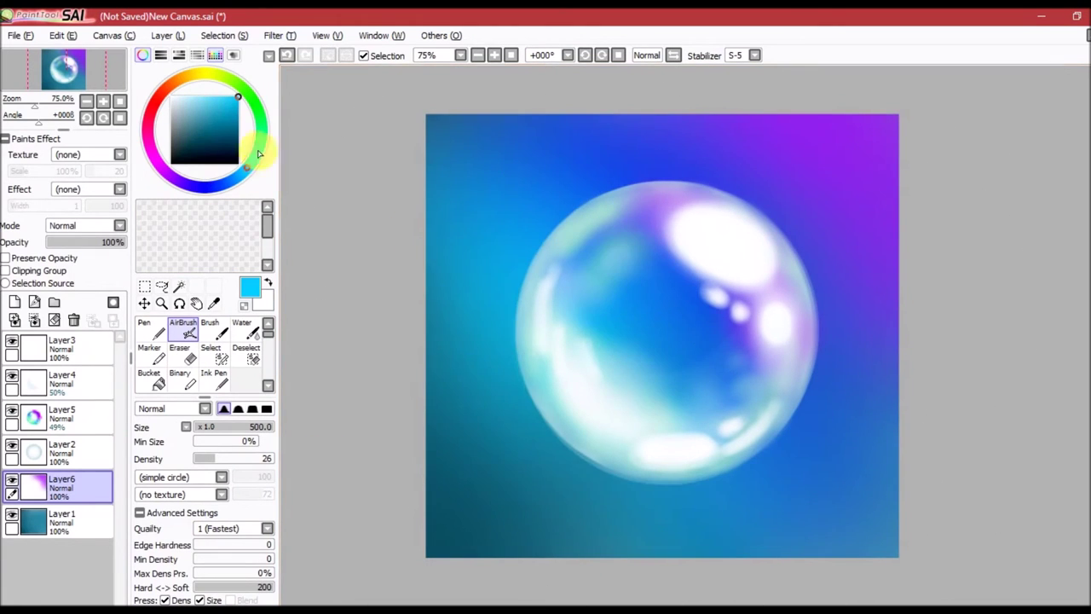
Step: Airbrush green into the background's lower-left area and fade all of Layer6's colours with the soft Eraser at size 500 and density 48
{"action": "left_click", "coordinate": [254, 101]}
{"action": "left_click_drag", "start_coordinate": [477, 528], "coordinate": [563, 426]}
{"action": "left_click", "coordinate": [181, 353]}
{"action": "mouse_move", "coordinate": [597, 520]}
{"action": "left_mouse_down"}
{"action": "mouse_move", "coordinate": [506, 465]}
{"action": "mouse_move", "coordinate": [595, 224]}
{"action": "mouse_move", "coordinate": [745, 491]}
{"action": "mouse_move", "coordinate": [684, 402]}
{"action": "mouse_move", "coordinate": [666, 293]}
{"action": "mouse_move", "coordinate": [712, 333]}
{"action": "mouse_move", "coordinate": [599, 482]}
{"action": "mouse_move", "coordinate": [784, 247]}
{"action": "mouse_move", "coordinate": [912, 268]}
{"action": "mouse_move", "coordinate": [930, 248]}
{"action": "left_mouse_up"}
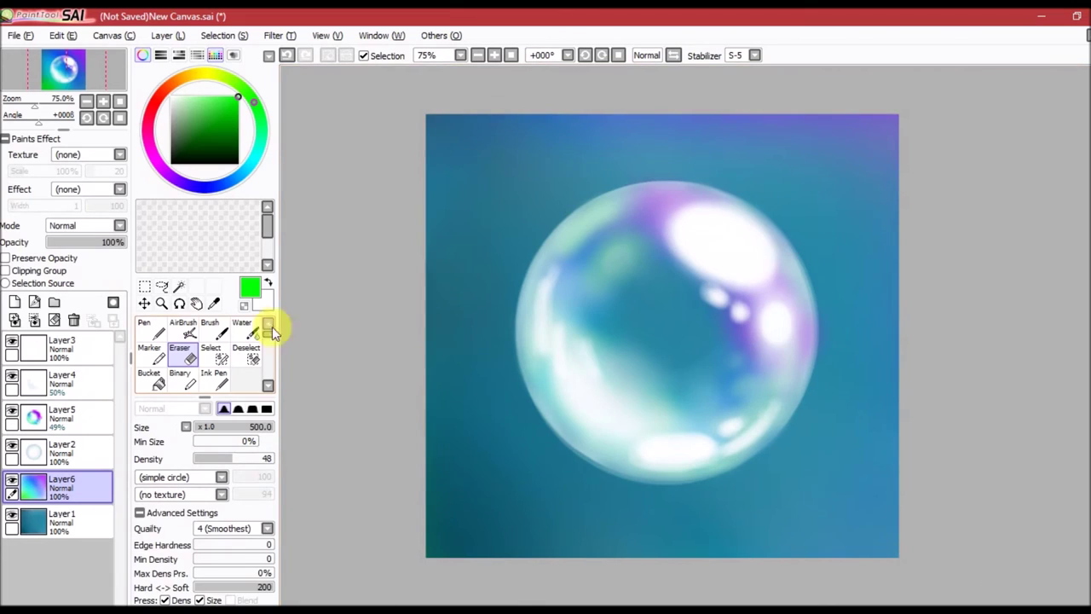
Step: Dab large green dots on Layer6 around and behind the bubble with the Water tool at size 100
{"action": "left_click", "coordinate": [260, 331]}
{"action": "left_click", "coordinate": [558, 209]}
{"action": "left_click", "coordinate": [482, 443]}
{"action": "left_click", "coordinate": [520, 512]}
{"action": "left_click", "coordinate": [610, 515]}
{"action": "left_click", "coordinate": [780, 465]}
Step: Switch to a purple hue and dab large dots along the background's upper and right areas on Layer6
{"action": "left_click", "coordinate": [168, 174]}
{"action": "left_click", "coordinate": [528, 149]}
{"action": "left_click", "coordinate": [716, 171]}
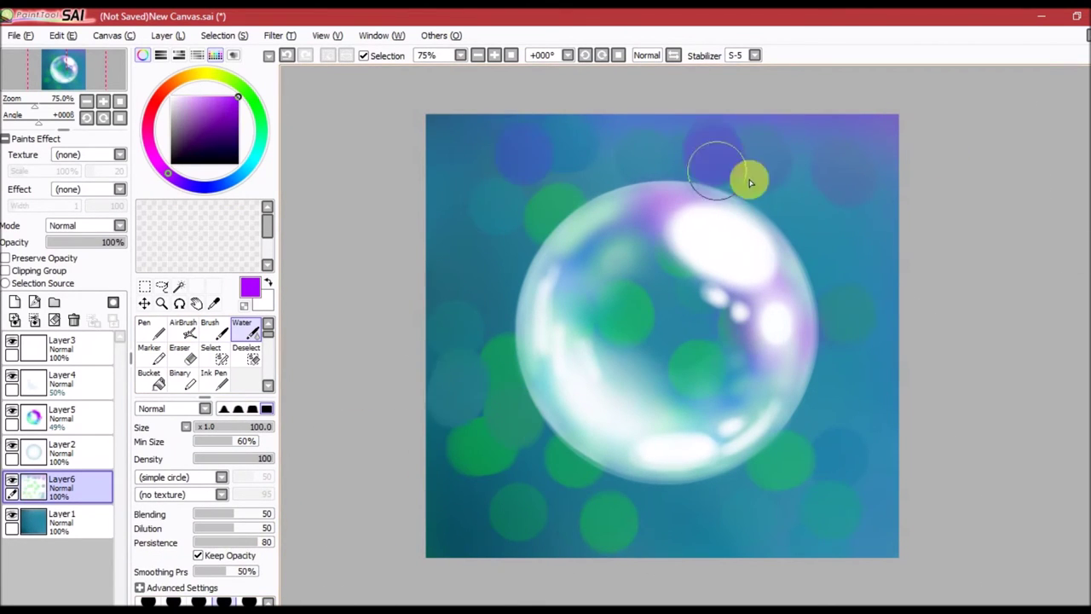
{"action": "left_click", "coordinate": [853, 230]}
{"action": "left_click", "coordinate": [865, 388]}
{"action": "left_click", "coordinate": [844, 141]}
{"action": "left_click", "coordinate": [844, 358]}
{"action": "left_click", "coordinate": [789, 269]}
{"action": "left_click", "coordinate": [808, 145]}
{"action": "left_click", "coordinate": [594, 142]}
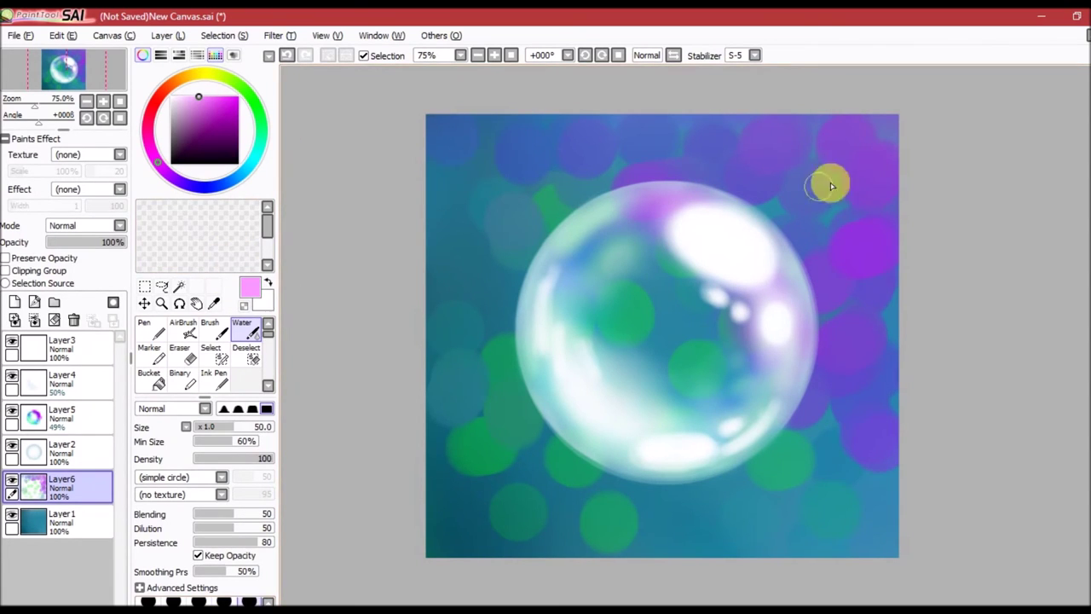
Step: Dab smaller light-pink dots over the whole background on Layer6 with the Water tool at size 50
{"action": "left_click", "coordinate": [772, 166]}
{"action": "left_click", "coordinate": [685, 310]}
{"action": "left_click", "coordinate": [704, 380]}
{"action": "left_click", "coordinate": [634, 168]}
{"action": "left_click", "coordinate": [455, 319]}
{"action": "left_click", "coordinate": [624, 492]}
{"action": "left_click", "coordinate": [489, 517]}
{"action": "left_click", "coordinate": [433, 199]}
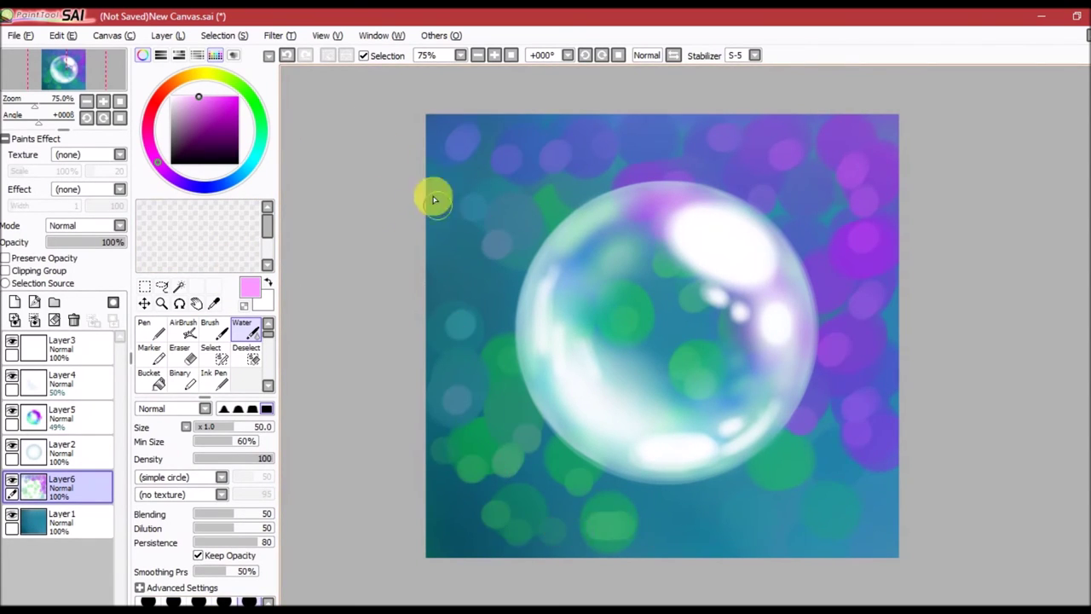
{"action": "left_click", "coordinate": [441, 258]}
{"action": "left_click", "coordinate": [471, 280]}
{"action": "left_click", "coordinate": [501, 298]}
{"action": "left_click", "coordinate": [711, 516]}
{"action": "left_click", "coordinate": [656, 507]}
{"action": "left_click", "coordinate": [558, 507]}
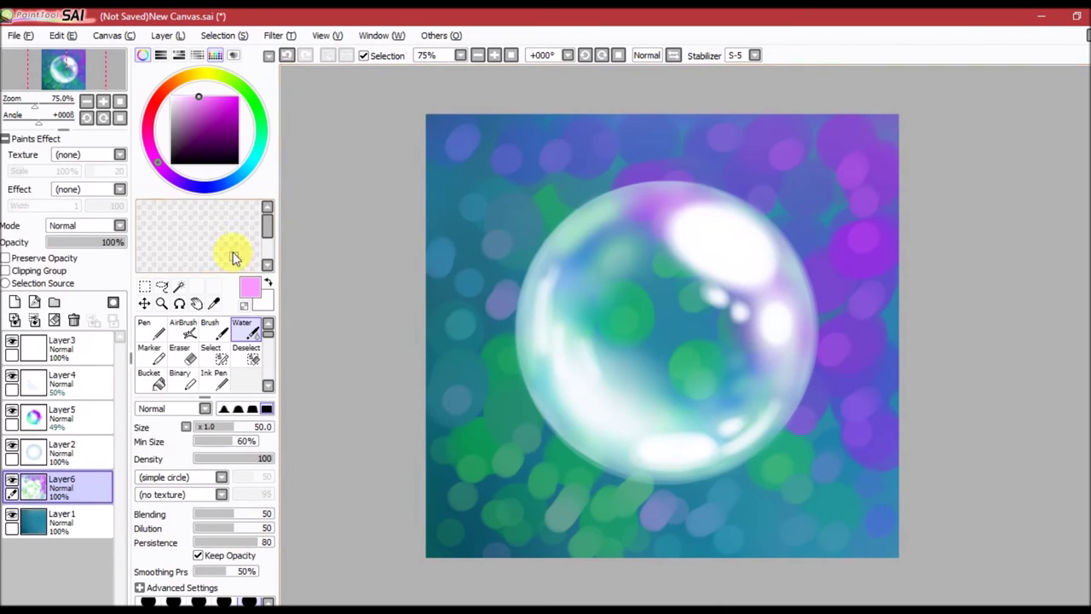
Step: Set Layer6's opacity to 78% and dab soft white dots over the background with the AirBrush at size 50 and density 69
{"action": "left_click_drag", "start_coordinate": [107, 242], "coordinate": [85, 244]}
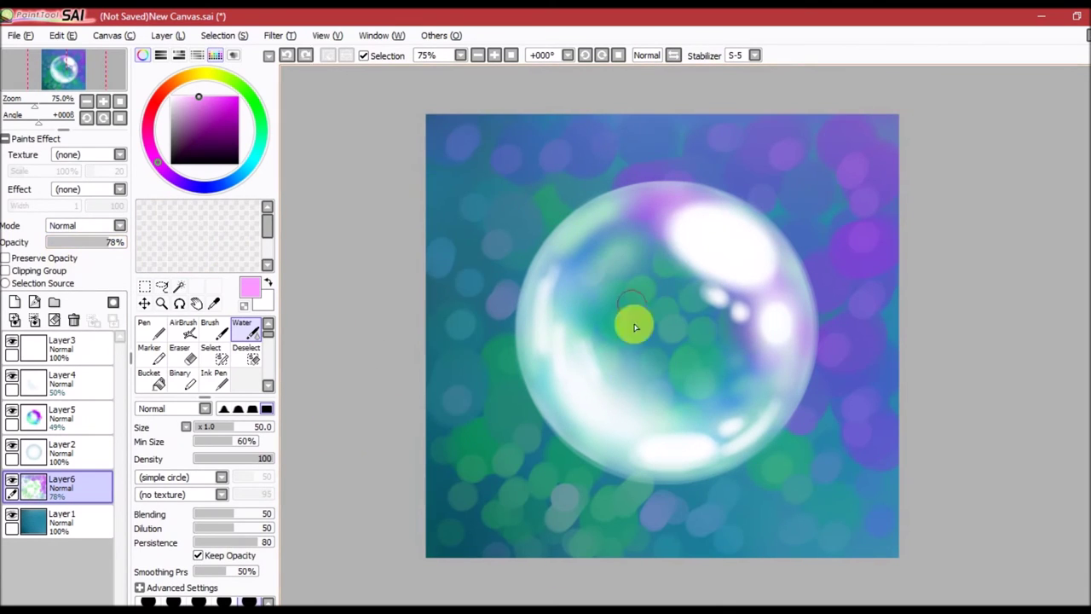
{"action": "left_click", "coordinate": [182, 329]}
{"action": "left_click", "coordinate": [752, 202], "text": "alt"}
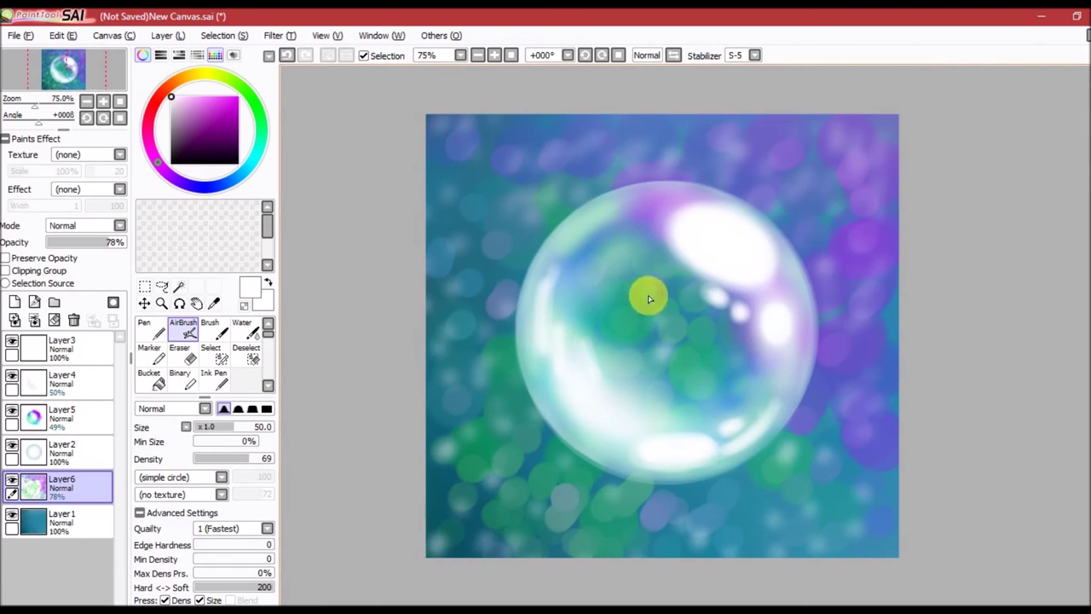
Step: Compare the artwork with Layer6 hidden and shown, and delete Layer6
{"action": "left_click_drag", "start_coordinate": [100, 242], "coordinate": [83, 255]}
{"action": "left_click", "coordinate": [12, 480]}
{"action": "left_click", "coordinate": [12, 480]}
{"action": "left_click", "coordinate": [86, 101]}
{"action": "left_click_drag", "start_coordinate": [57, 496], "coordinate": [73, 319]}
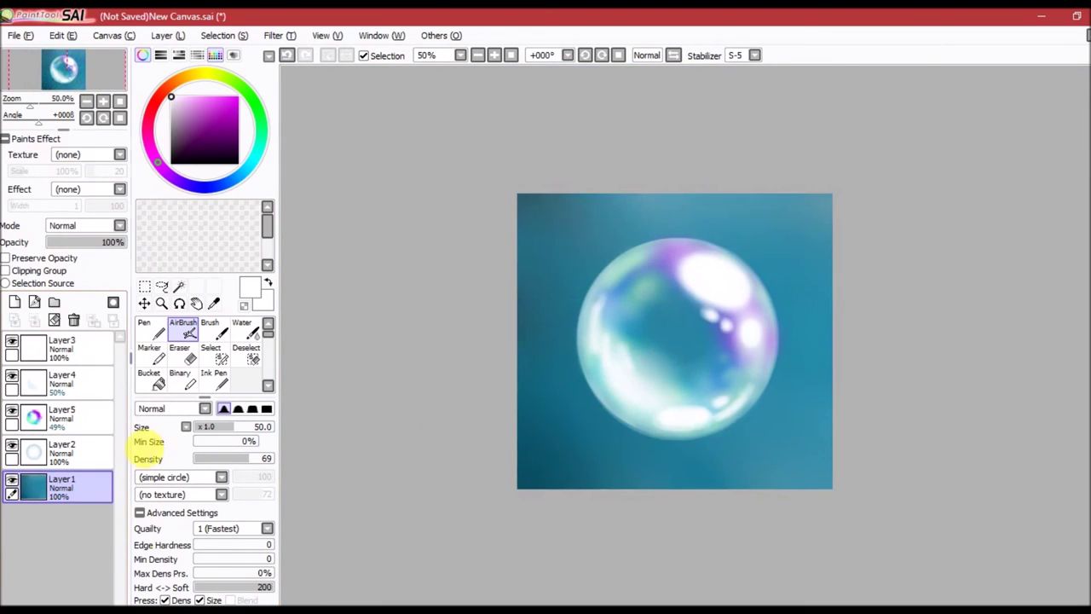
Step: Try a handwritten white signature on Layer1 below and to the right of the bubble with the Pen at size 0.7
{"action": "scroll", "coordinate": [689, 401], "scroll_direction": "up", "scroll_amount": 3}
{"action": "scroll", "coordinate": [511, 375], "scroll_direction": "down", "scroll_amount": 2}
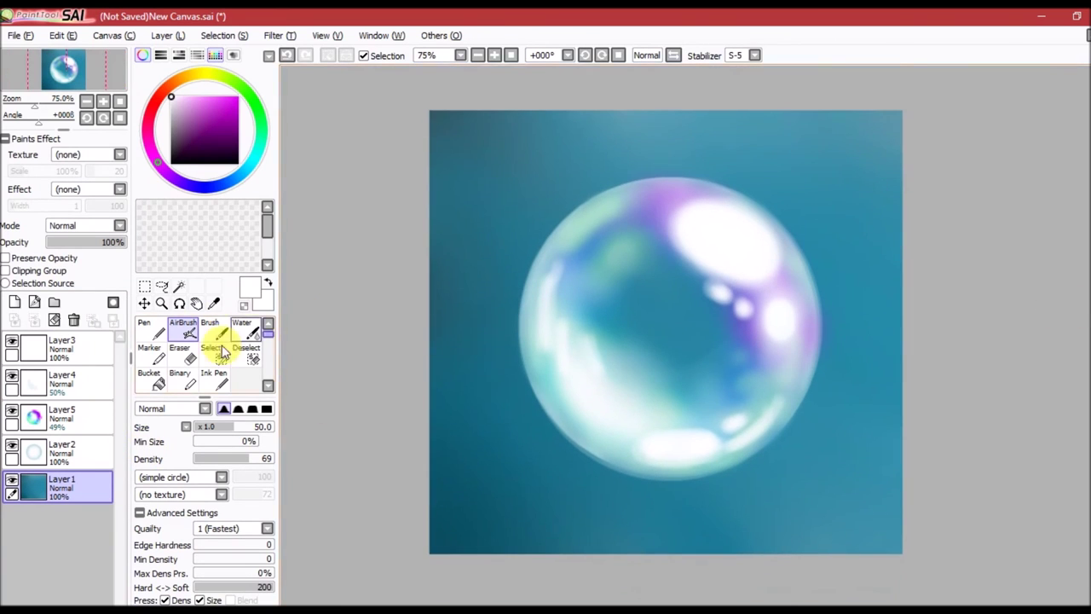
{"action": "left_click", "coordinate": [144, 328]}
{"action": "scroll", "coordinate": [767, 472], "scroll_direction": "up", "scroll_amount": 4}
{"action": "mouse_move", "coordinate": [718, 488]}
{"action": "left_mouse_down"}
{"action": "mouse_move", "coordinate": [699, 543]}
{"action": "mouse_move", "coordinate": [971, 554]}
{"action": "left_mouse_up"}
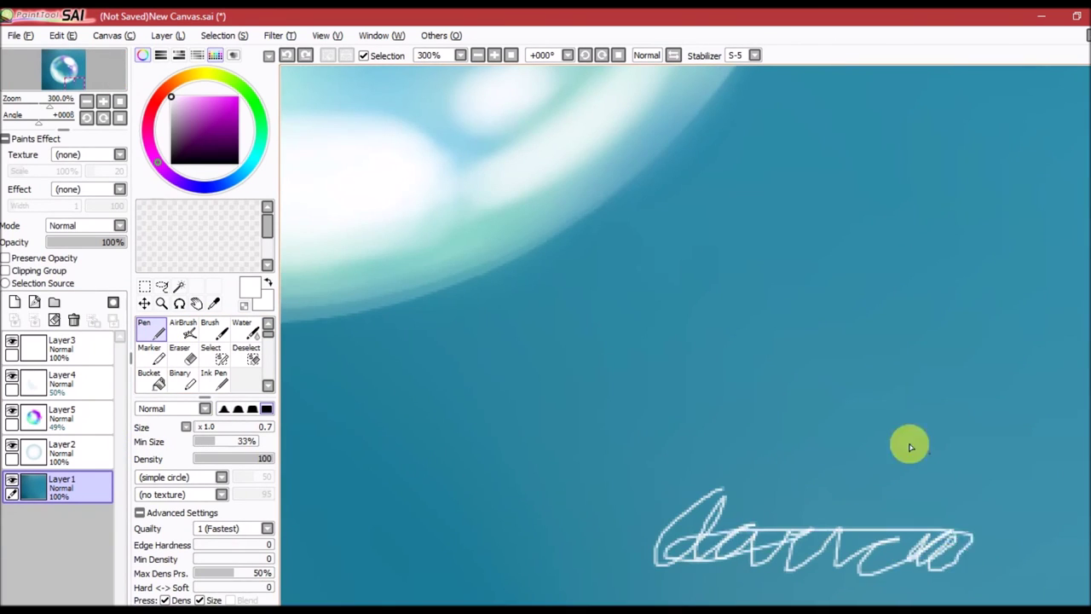
{"action": "scroll", "coordinate": [908, 444], "scroll_direction": "down", "scroll_amount": 5}
Step: Write the signature by hand in white in the canvas's lower-right corner on Layer1 with the Pen at size 0.7
{"action": "scroll", "coordinate": [911, 467], "scroll_direction": "up", "scroll_amount": 6}
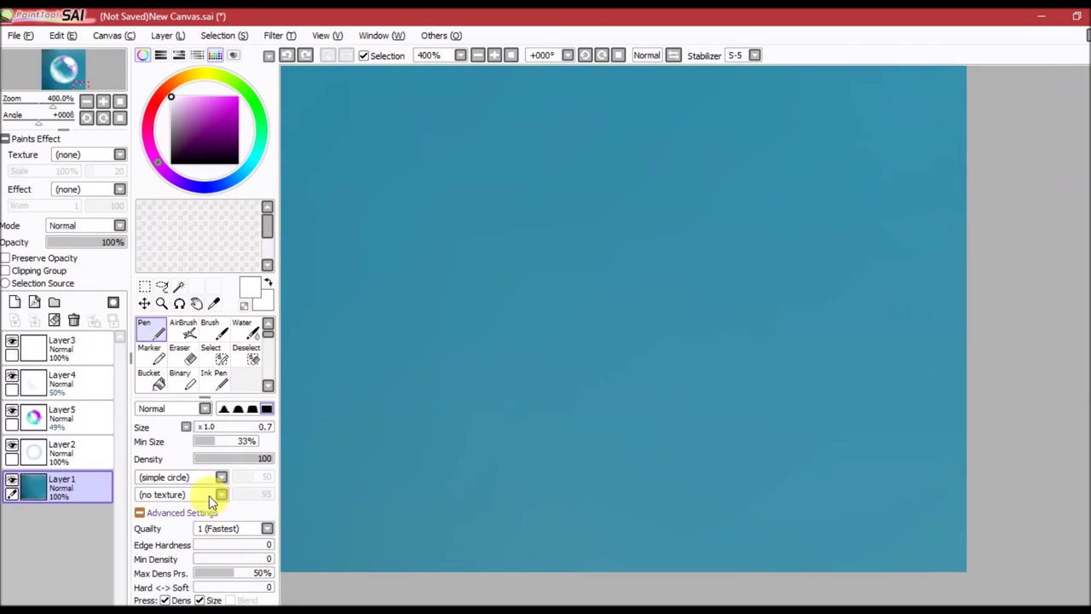
{"action": "mouse_move", "coordinate": [490, 512]}
{"action": "left_mouse_down"}
{"action": "mouse_move", "coordinate": [730, 506]}
{"action": "mouse_move", "coordinate": [963, 554]}
{"action": "left_mouse_up"}
{"action": "scroll", "coordinate": [768, 477], "scroll_direction": "down", "scroll_amount": 5}
{"action": "left_click", "coordinate": [196, 304]}
{"action": "scroll", "coordinate": [872, 397], "scroll_direction": "up", "scroll_amount": 1}
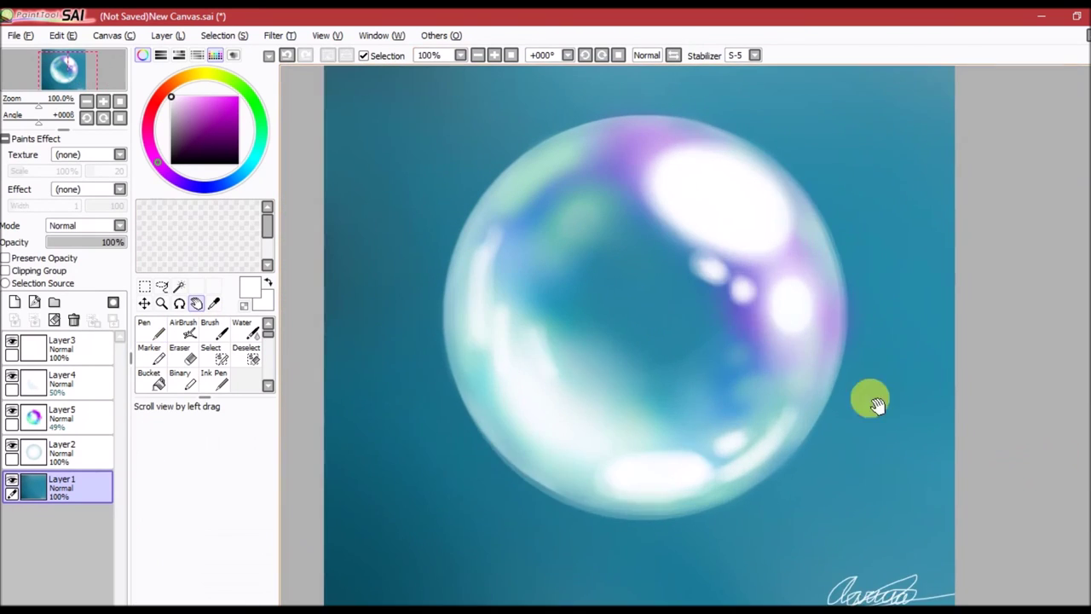